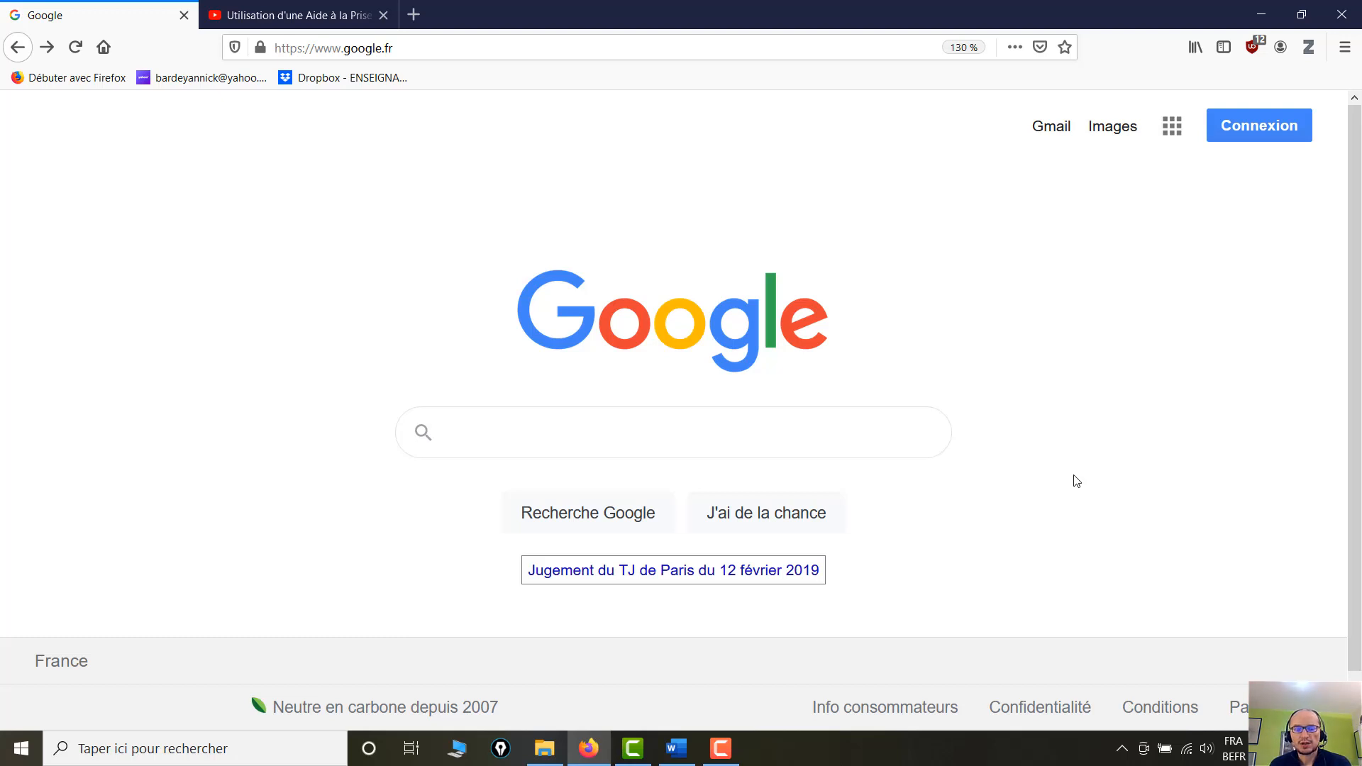
# Search Google for otranscribe and open the otranscribe.com website.
pyautogui.write('o')
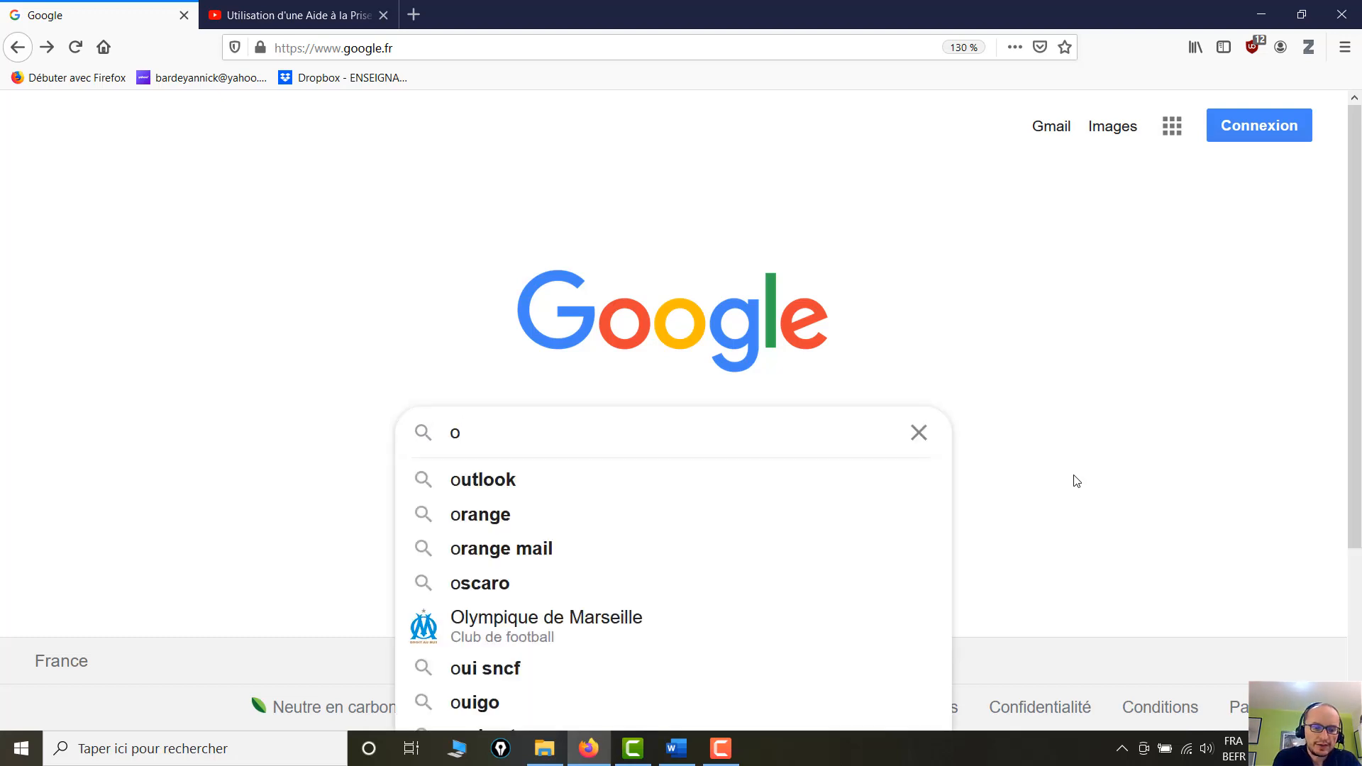
pyautogui.write('transcribe')
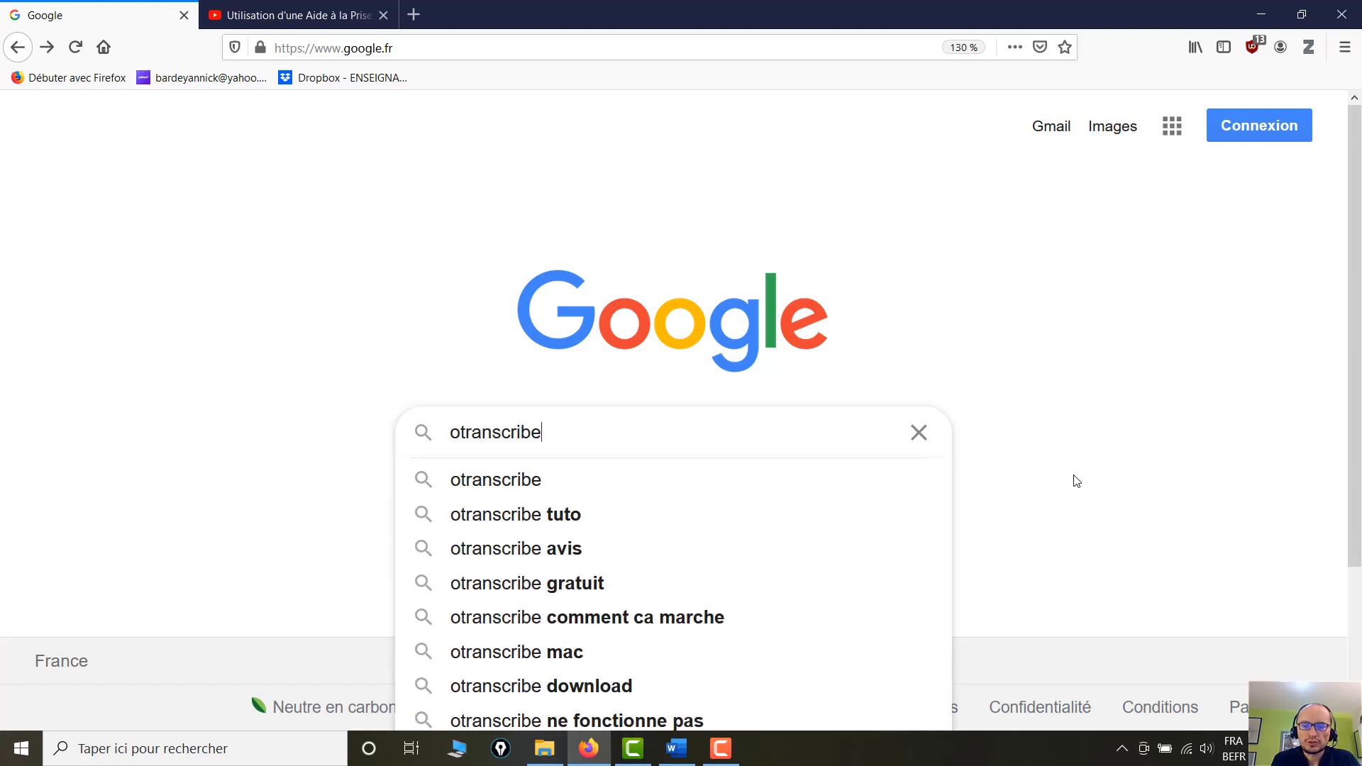
pyautogui.press('Return')
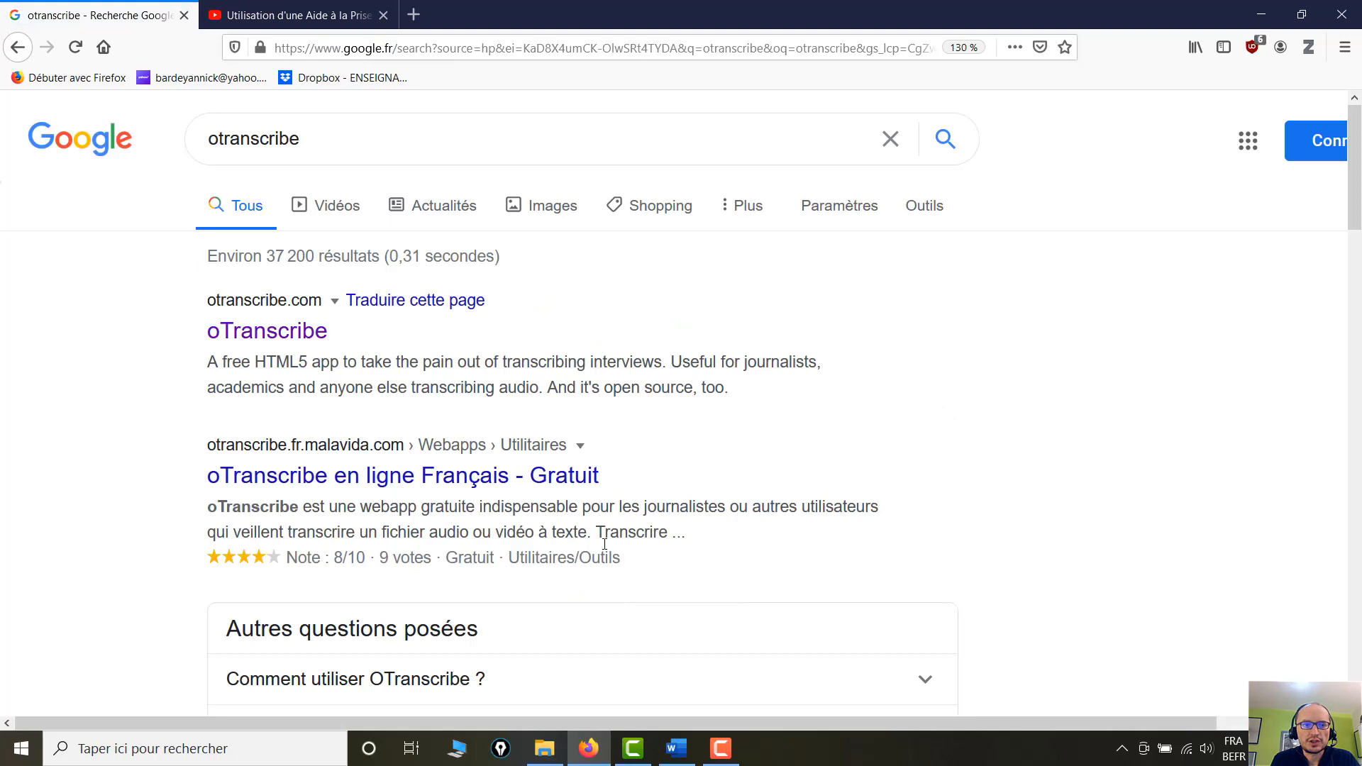
pyautogui.click(267, 331)
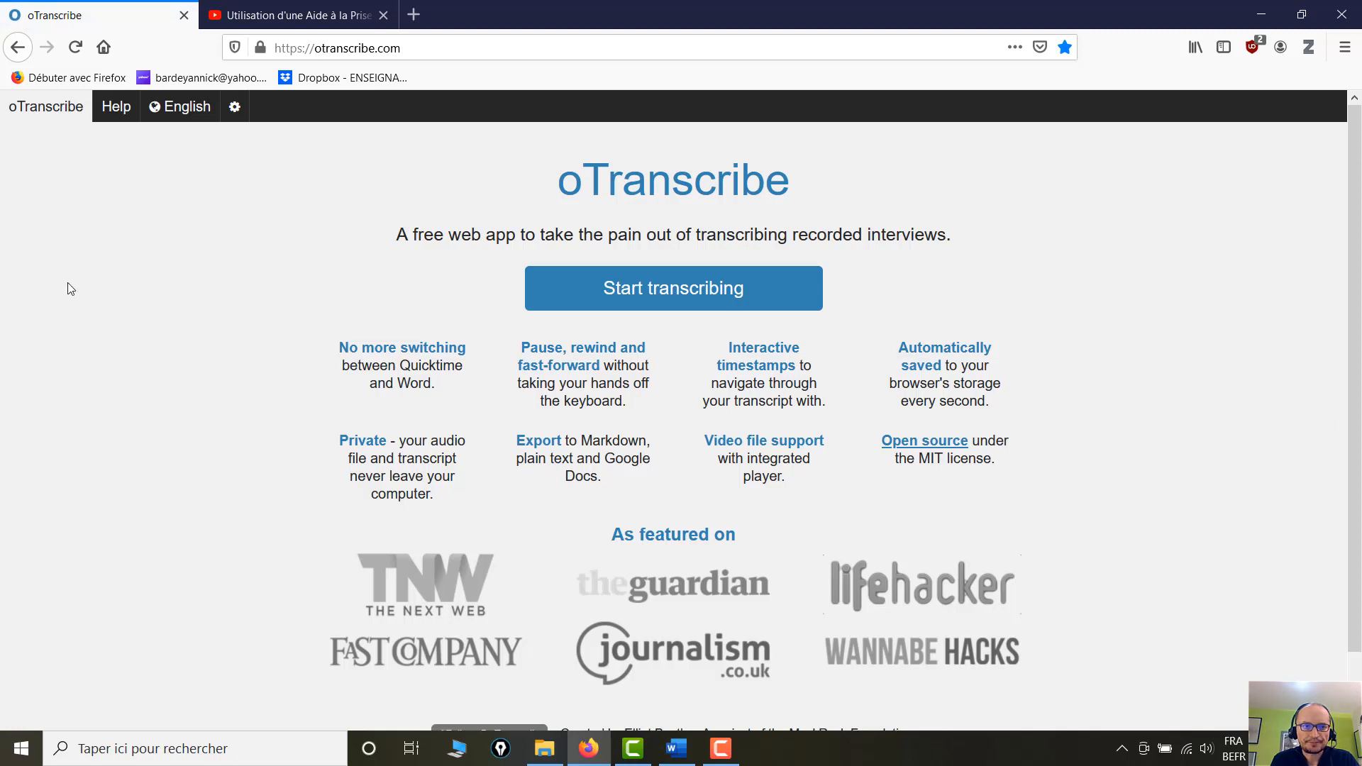
# Switch the site's language to Français and view the keyboard shortcut settings.
pyautogui.click(186, 112)
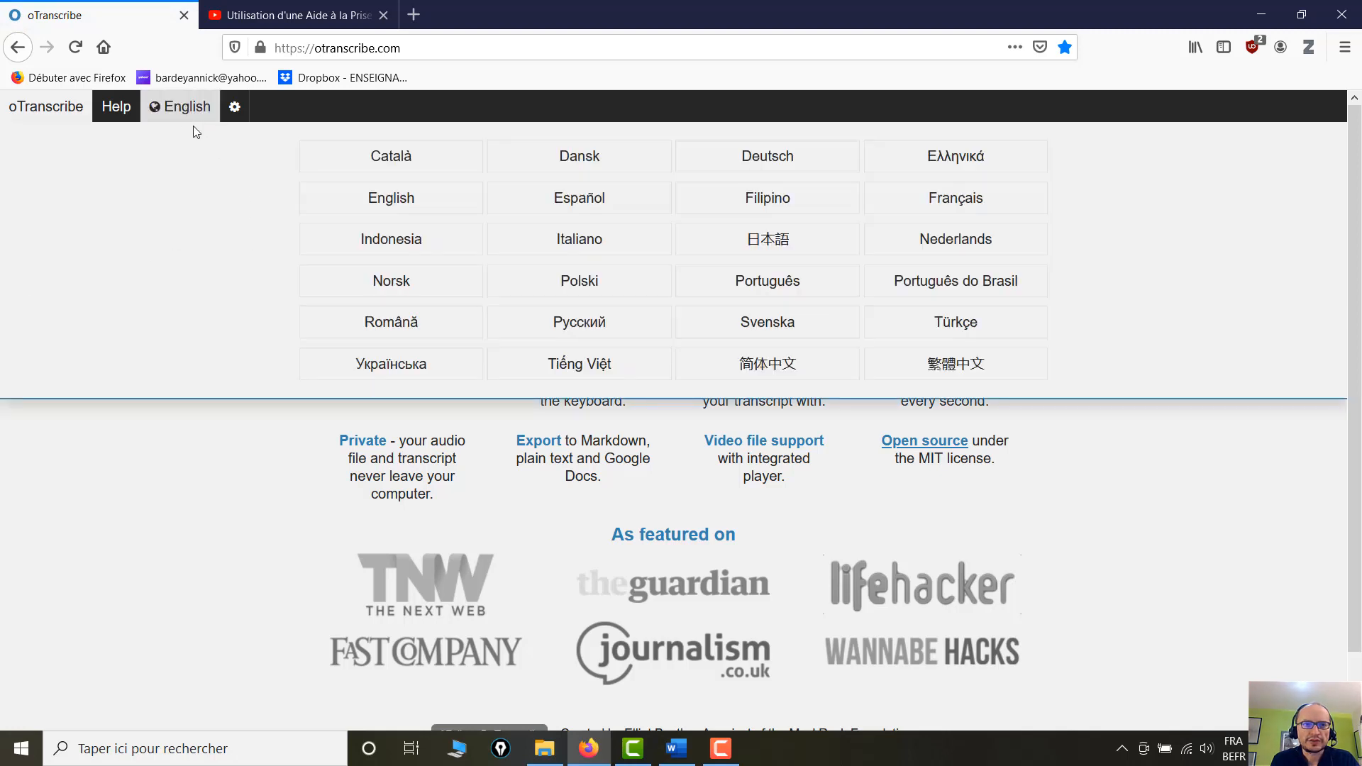
pyautogui.click(953, 198)
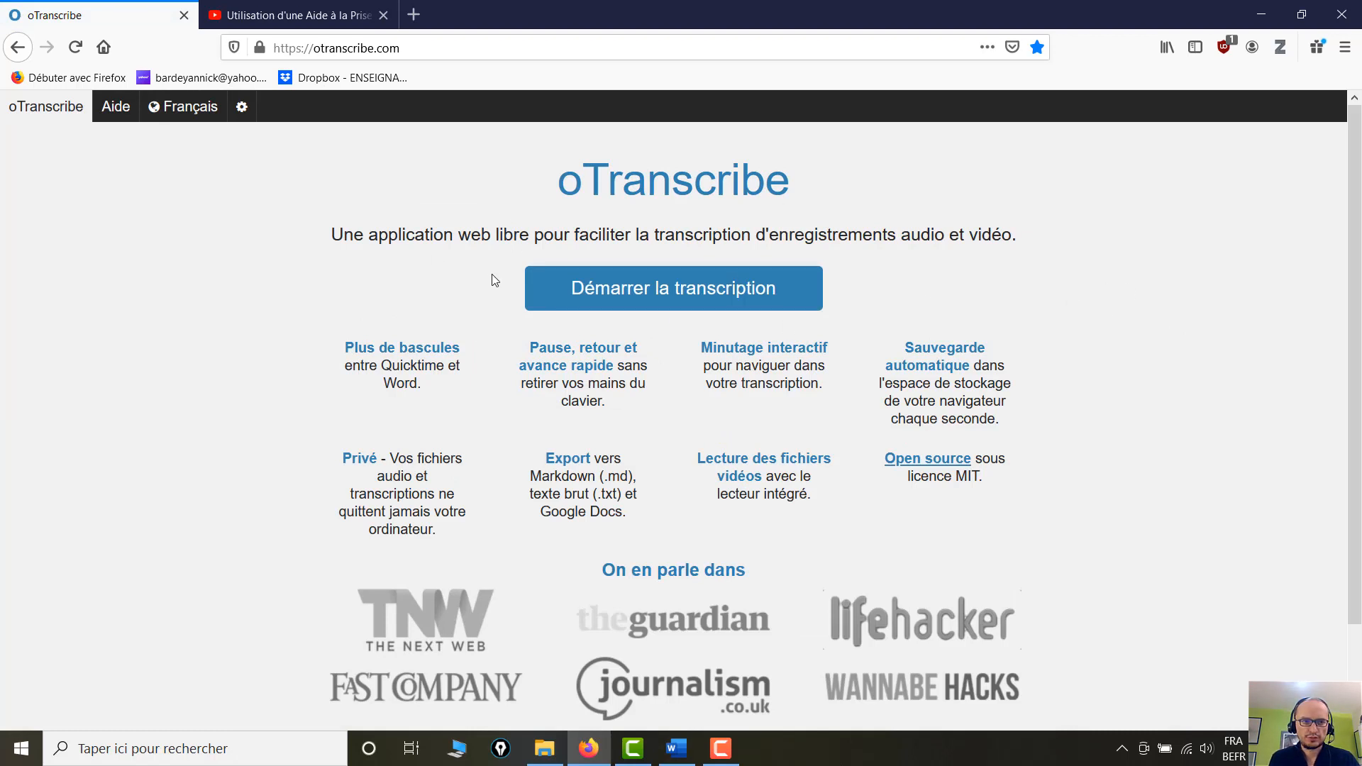
pyautogui.click(241, 110)
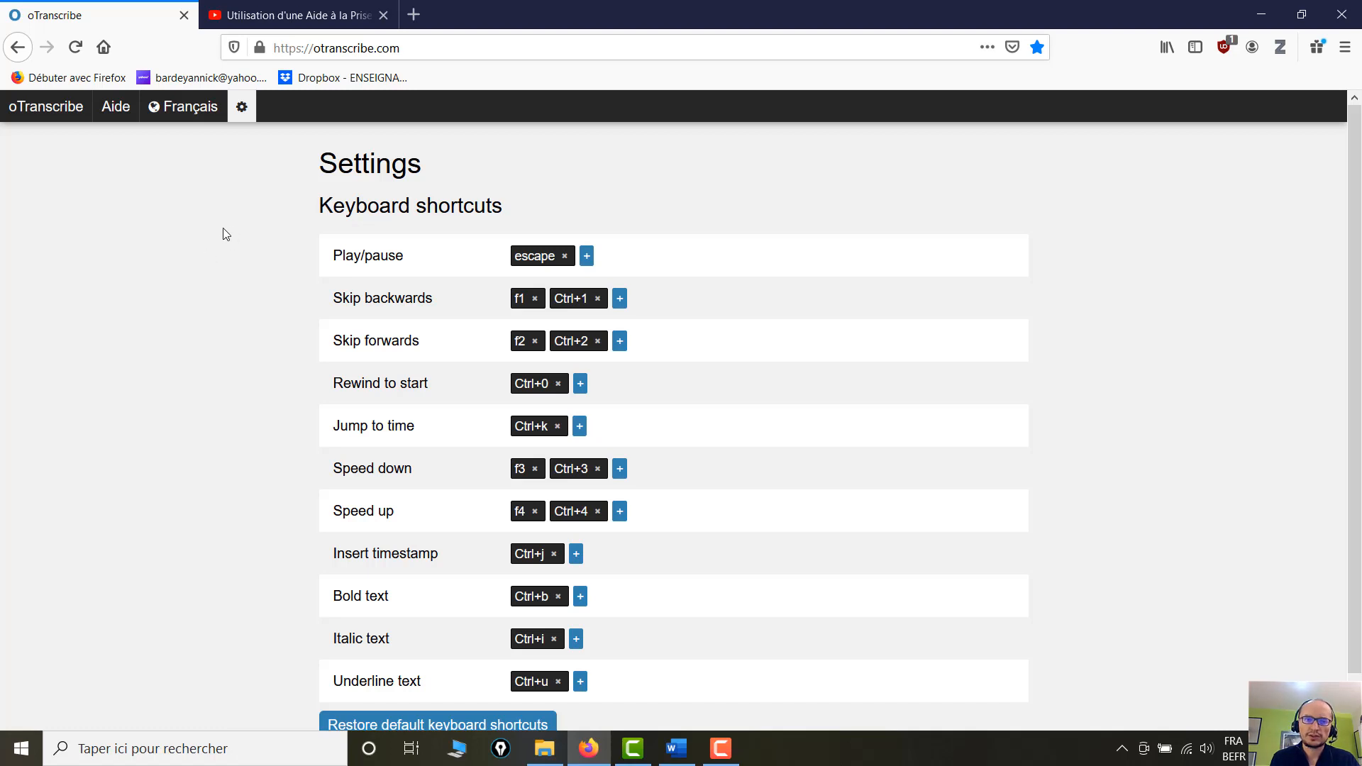
pyautogui.click(192, 114)
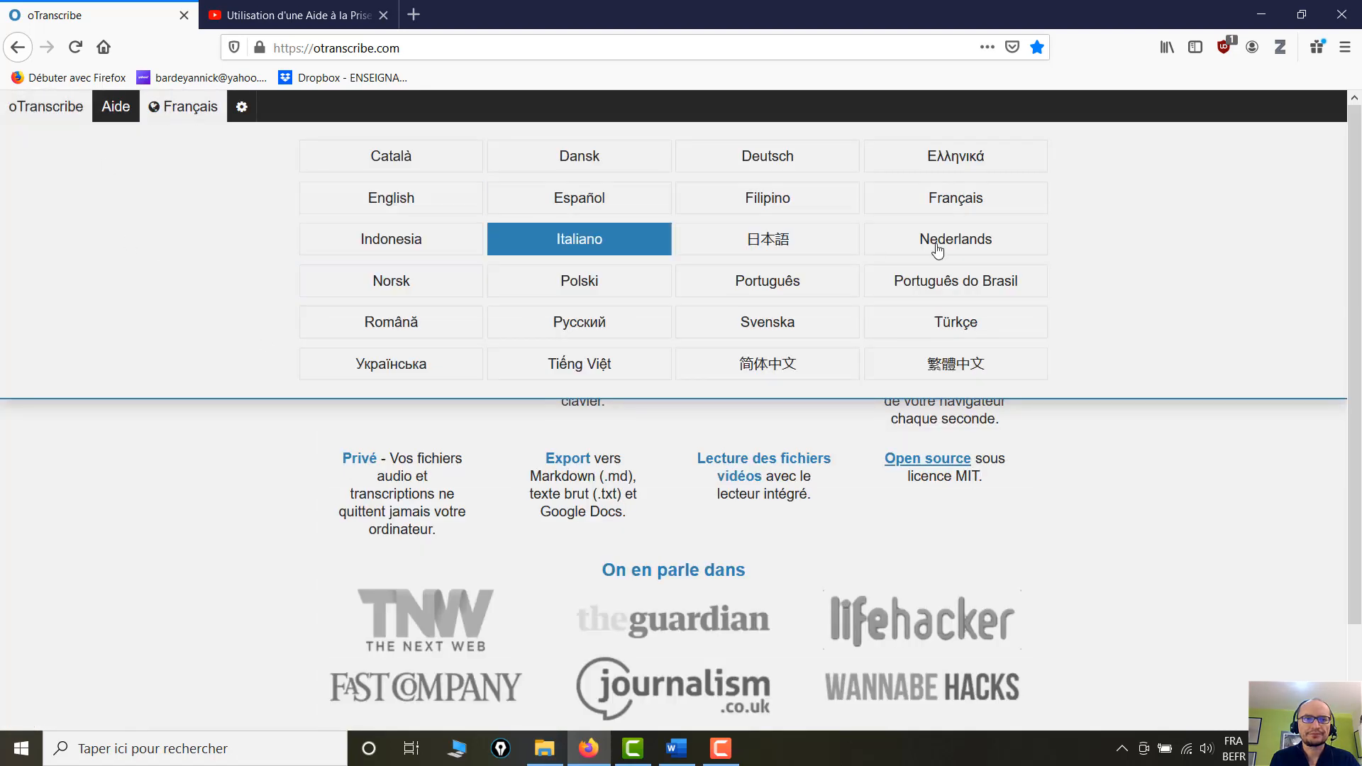
pyautogui.click(991, 212)
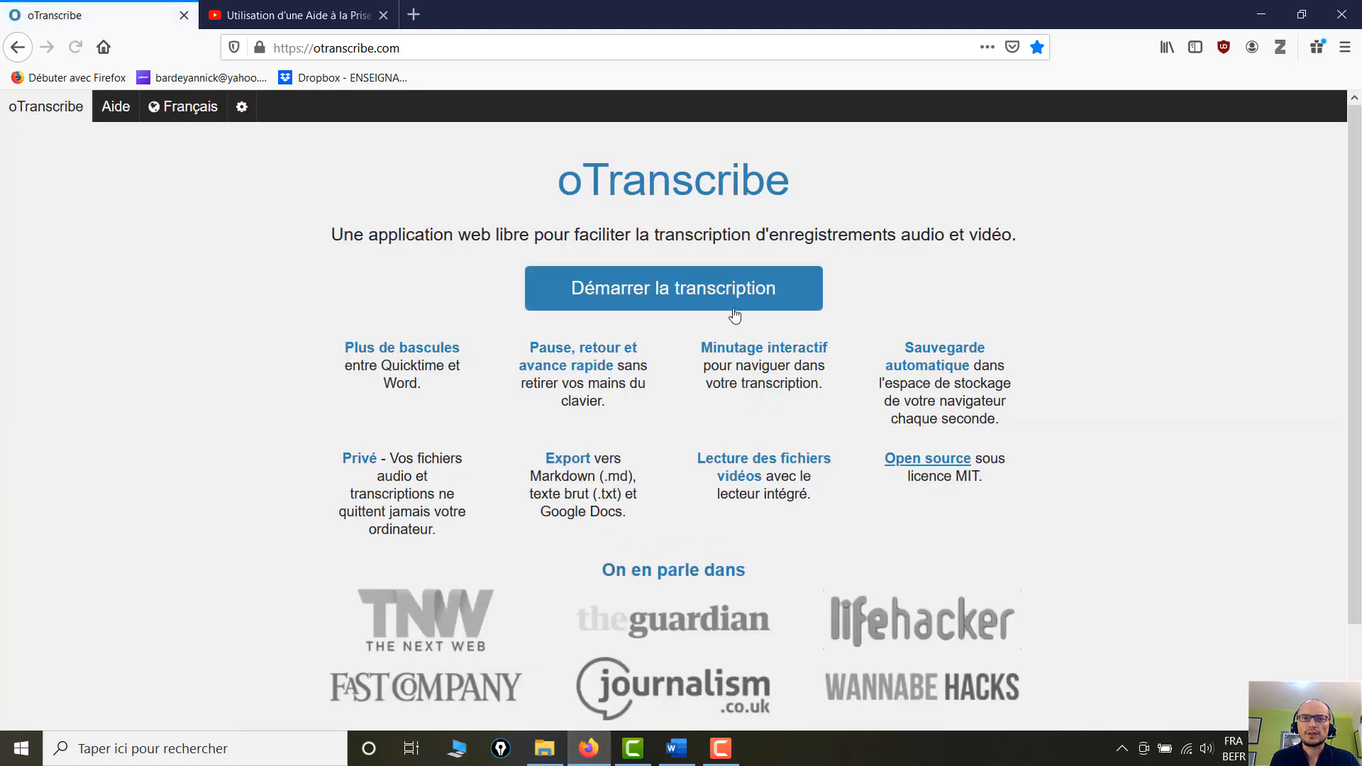
# Start a transcription and clear all the placeholder text from the transcript area.
pyautogui.click(686, 294)
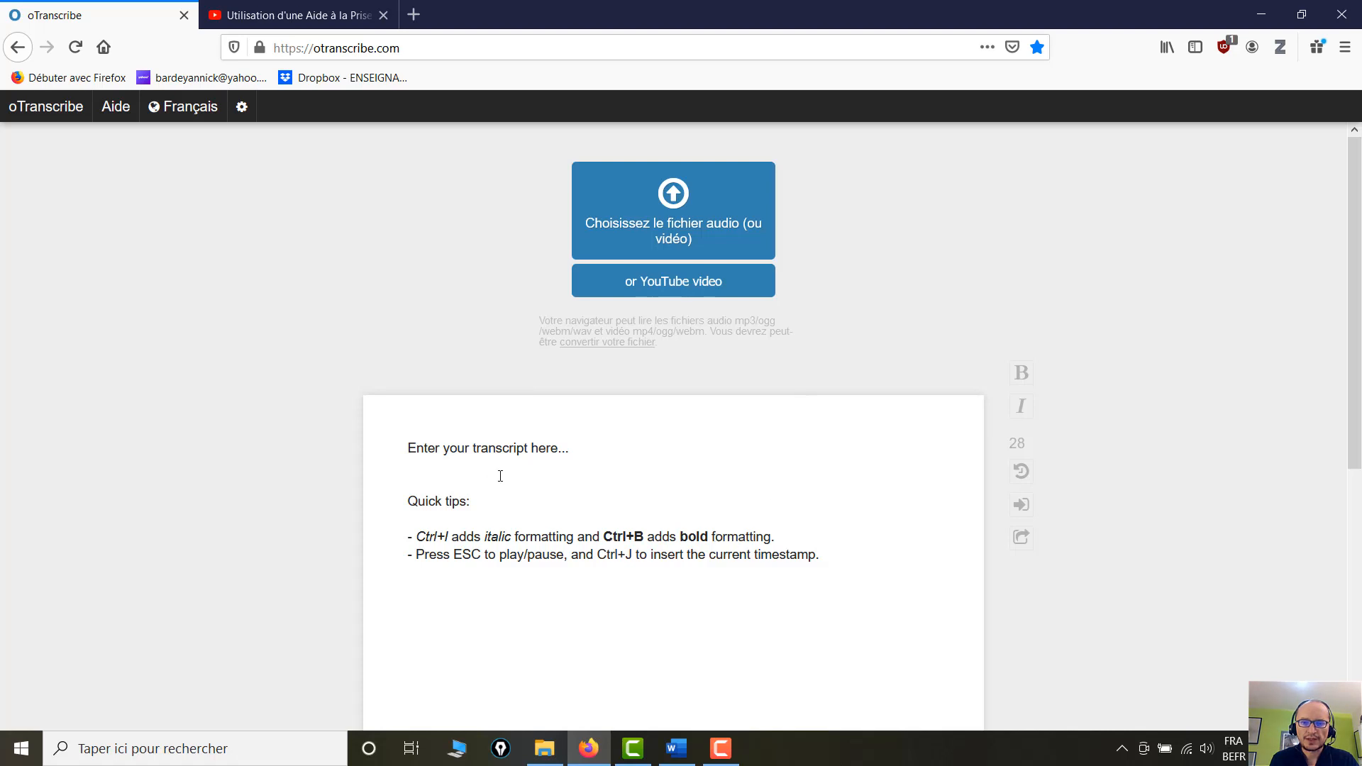
pyautogui.scroll(-3, 620, 431)
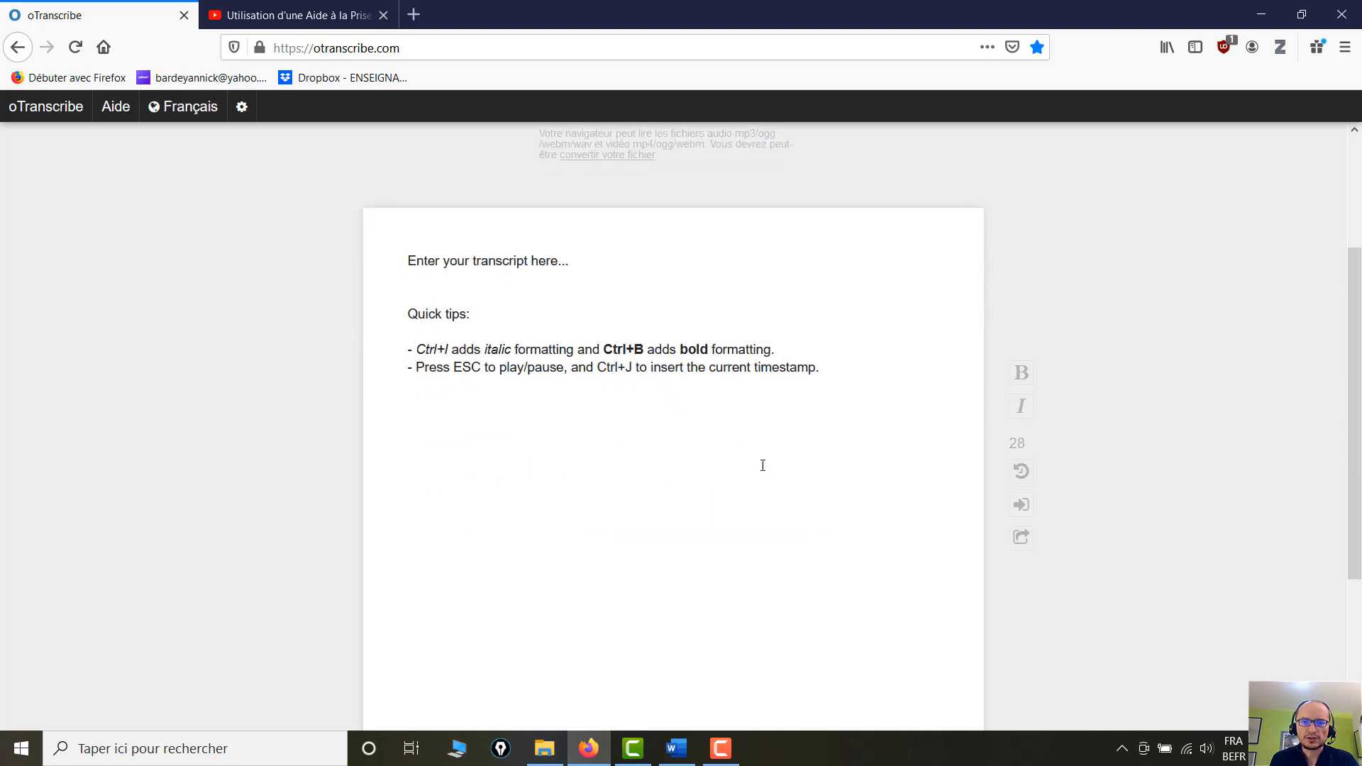
pyautogui.moveTo(406, 262); pyautogui.dragTo(848, 404)
pyautogui.press('BackSpace')
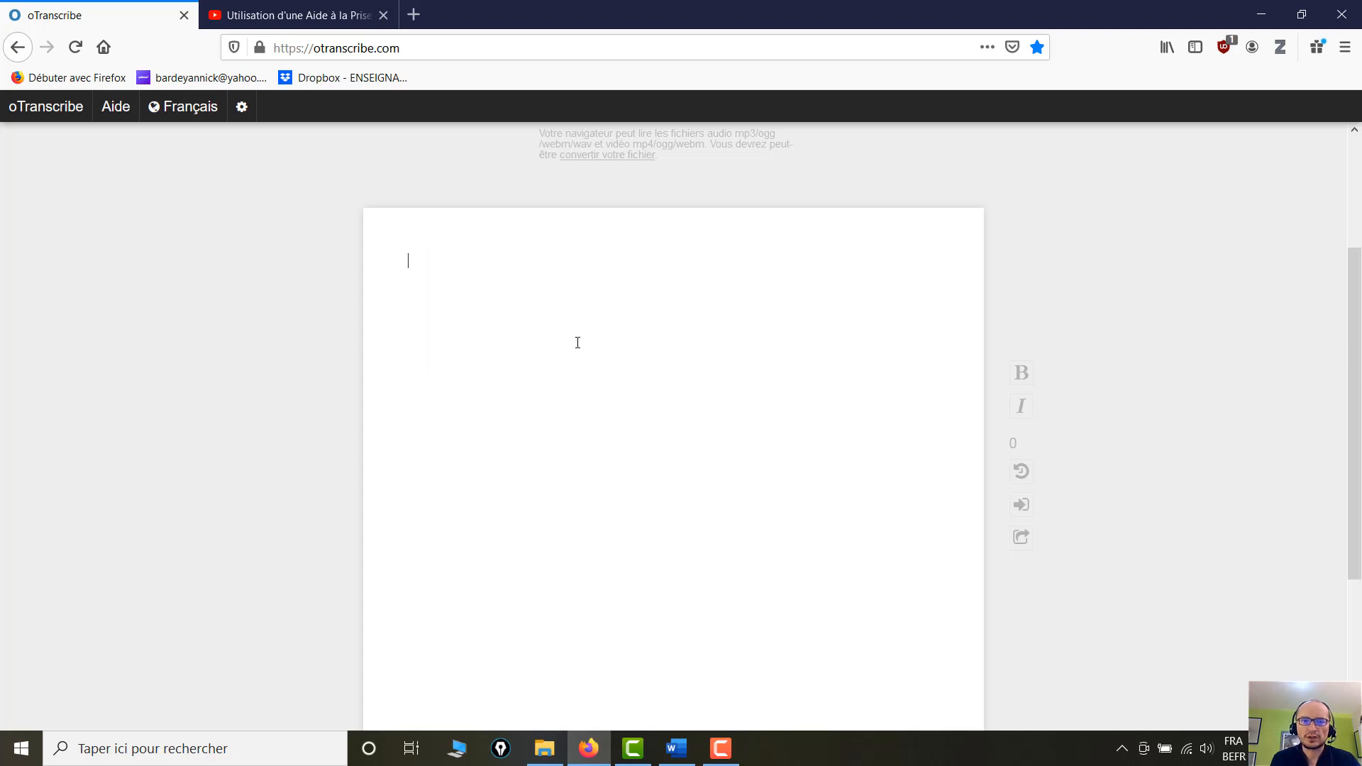
pyautogui.scroll(3, 715, 398)
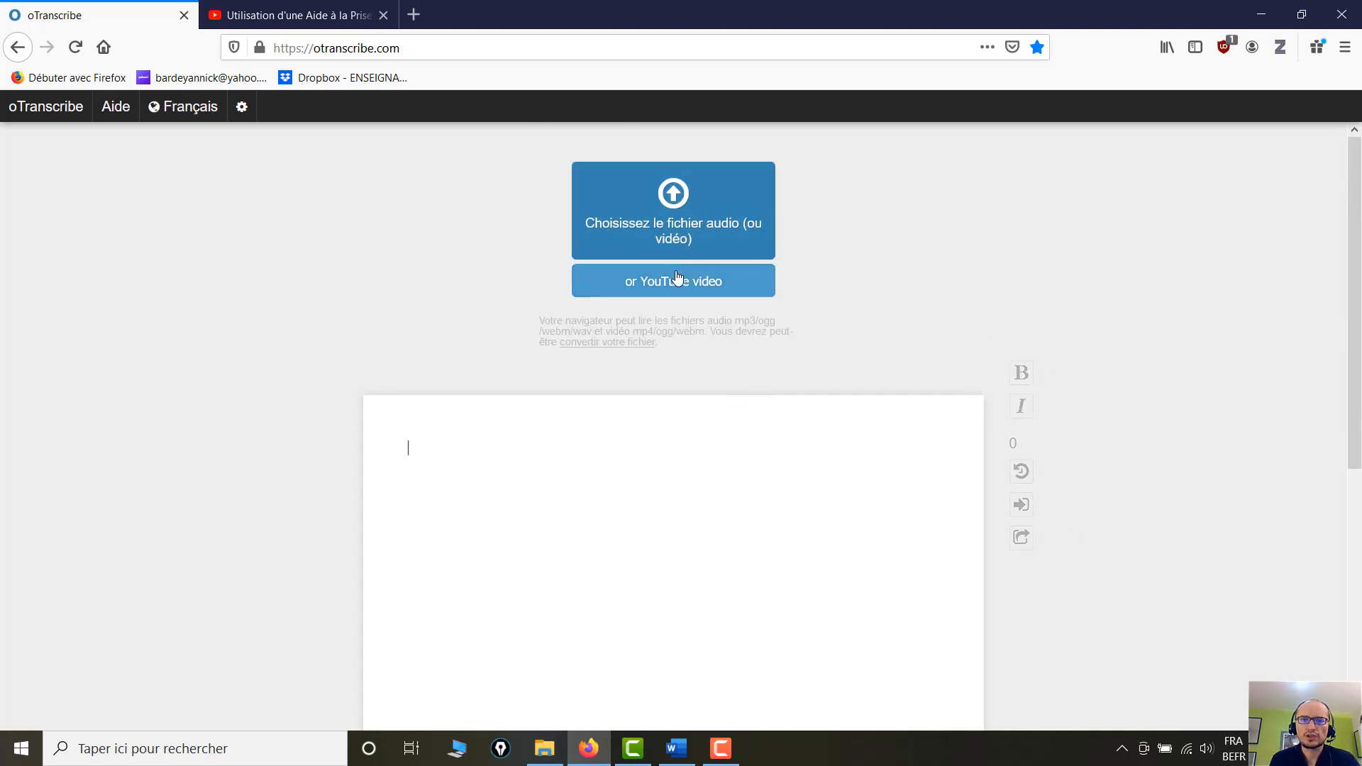
# Copy the web address of the open YouTube video about Aide à la Prise de Décision Partagée.
pyautogui.click(276, 12)
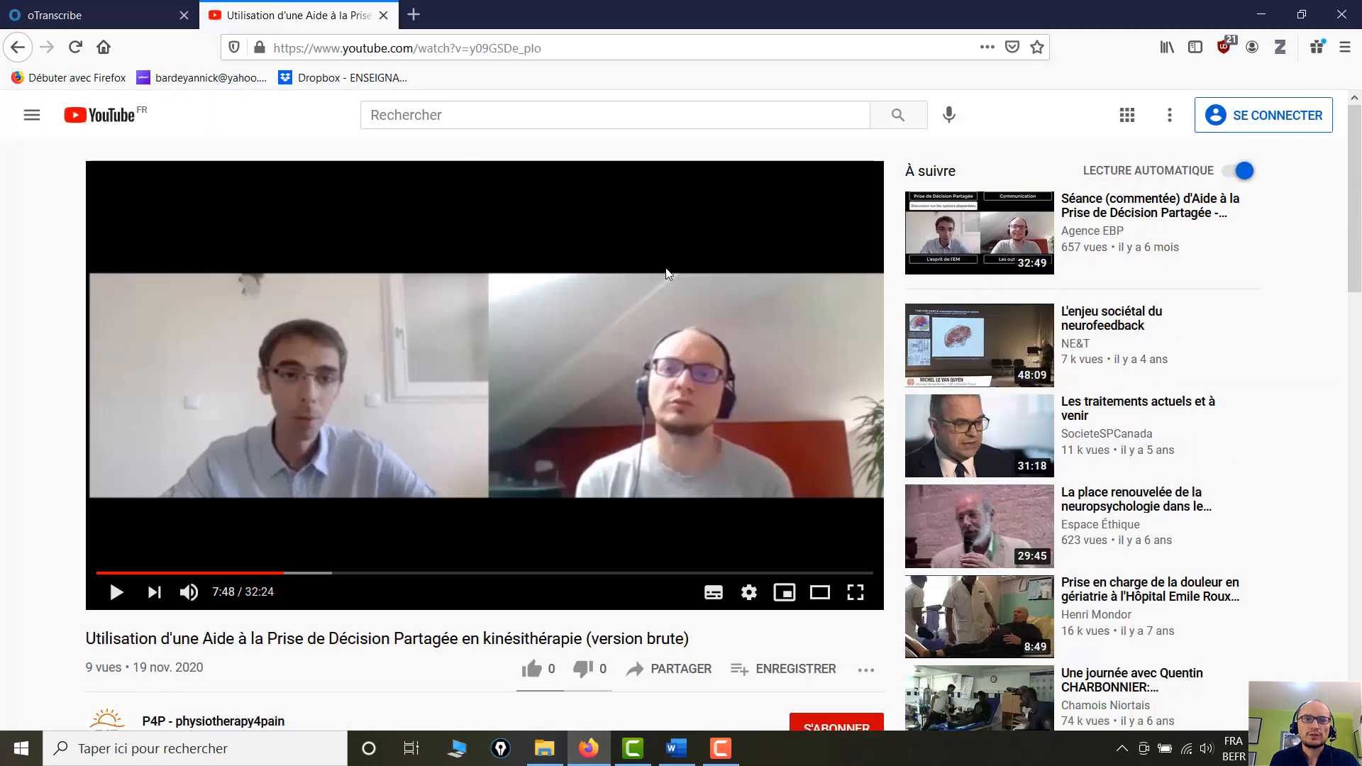
pyautogui.click(402, 48)
pyautogui.hotkey('ctrl', 'c')
pyautogui.rightClick(412, 51)
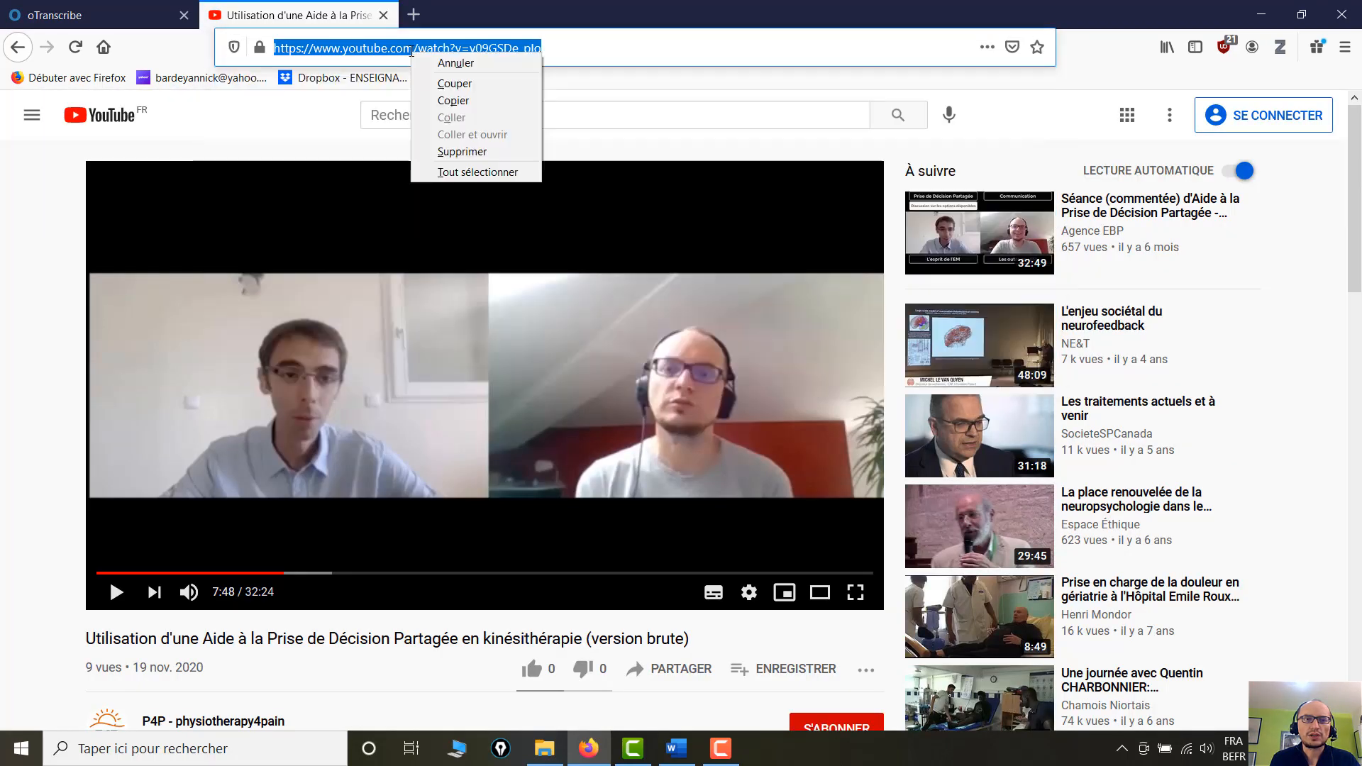
pyautogui.click(511, 101)
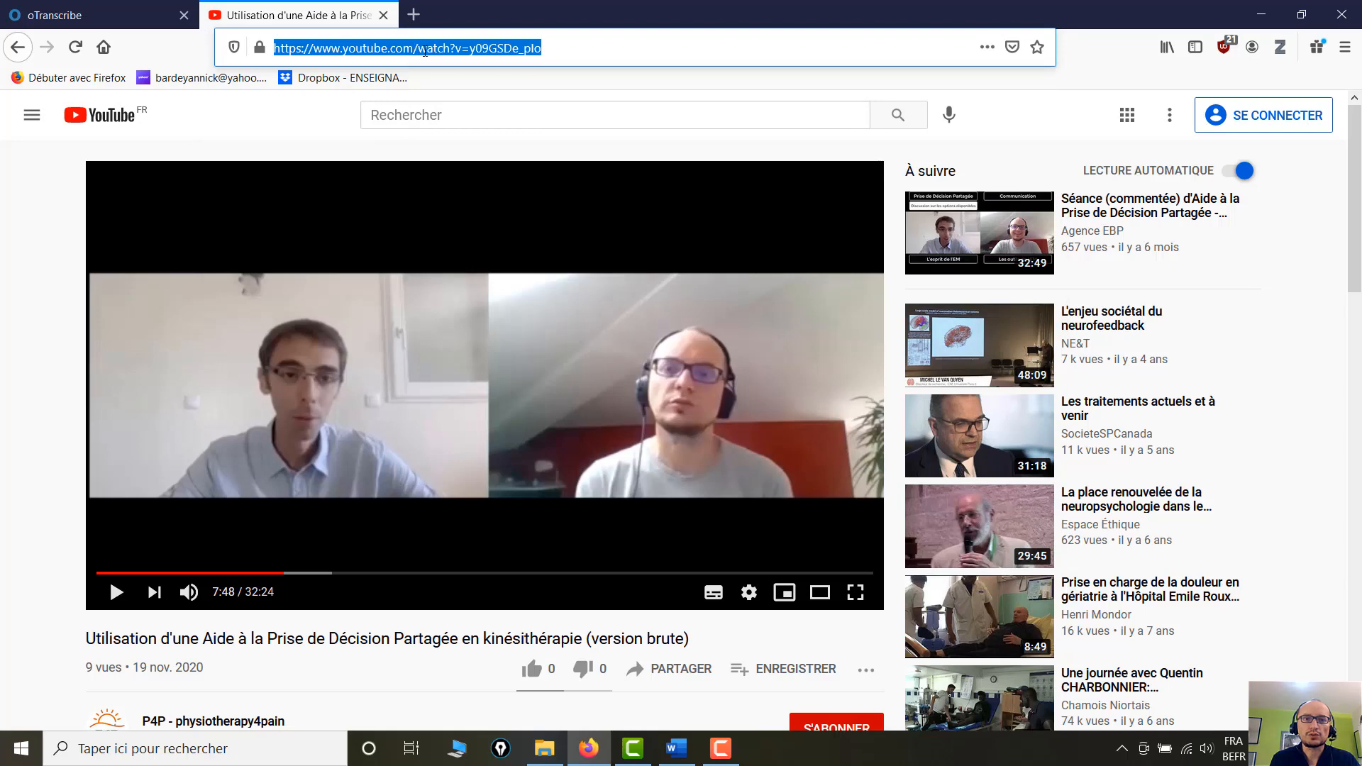
pyautogui.click(92, 15)
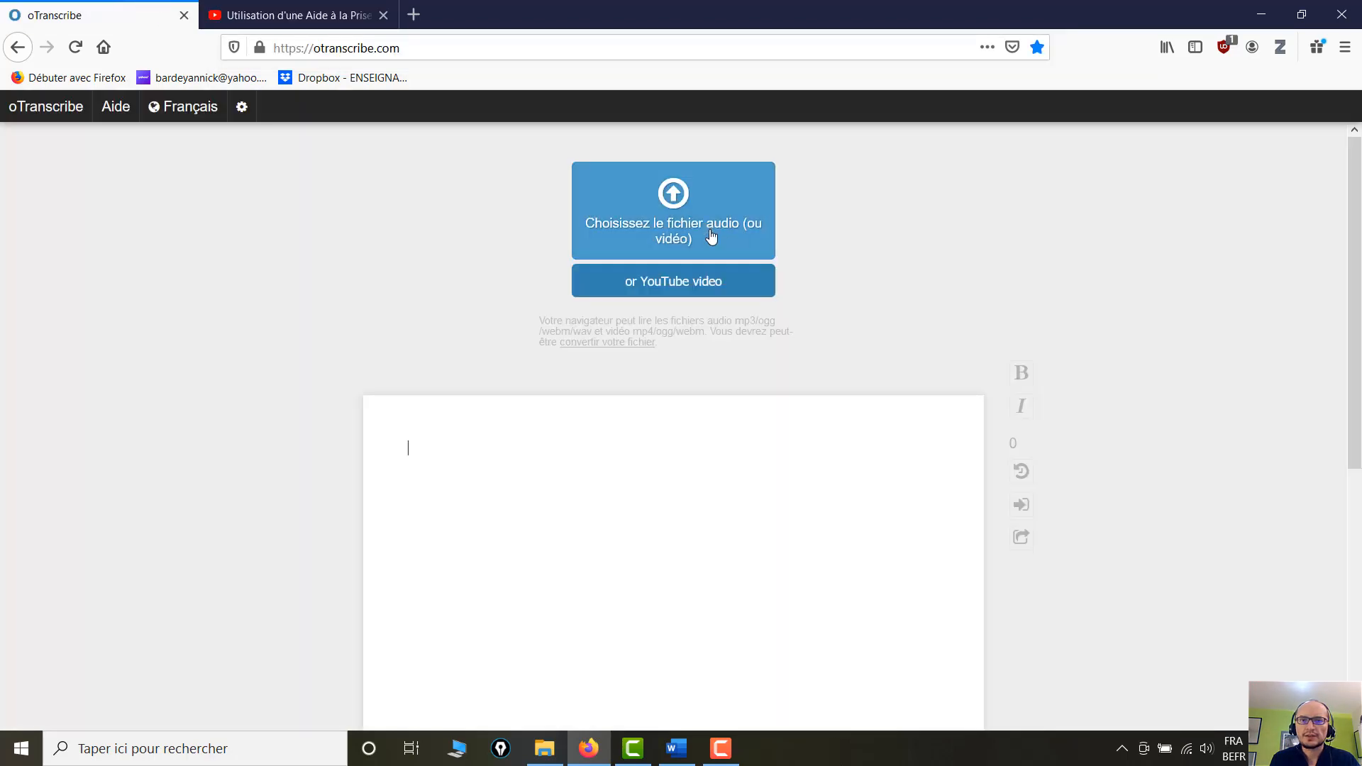
pyautogui.click(709, 293)
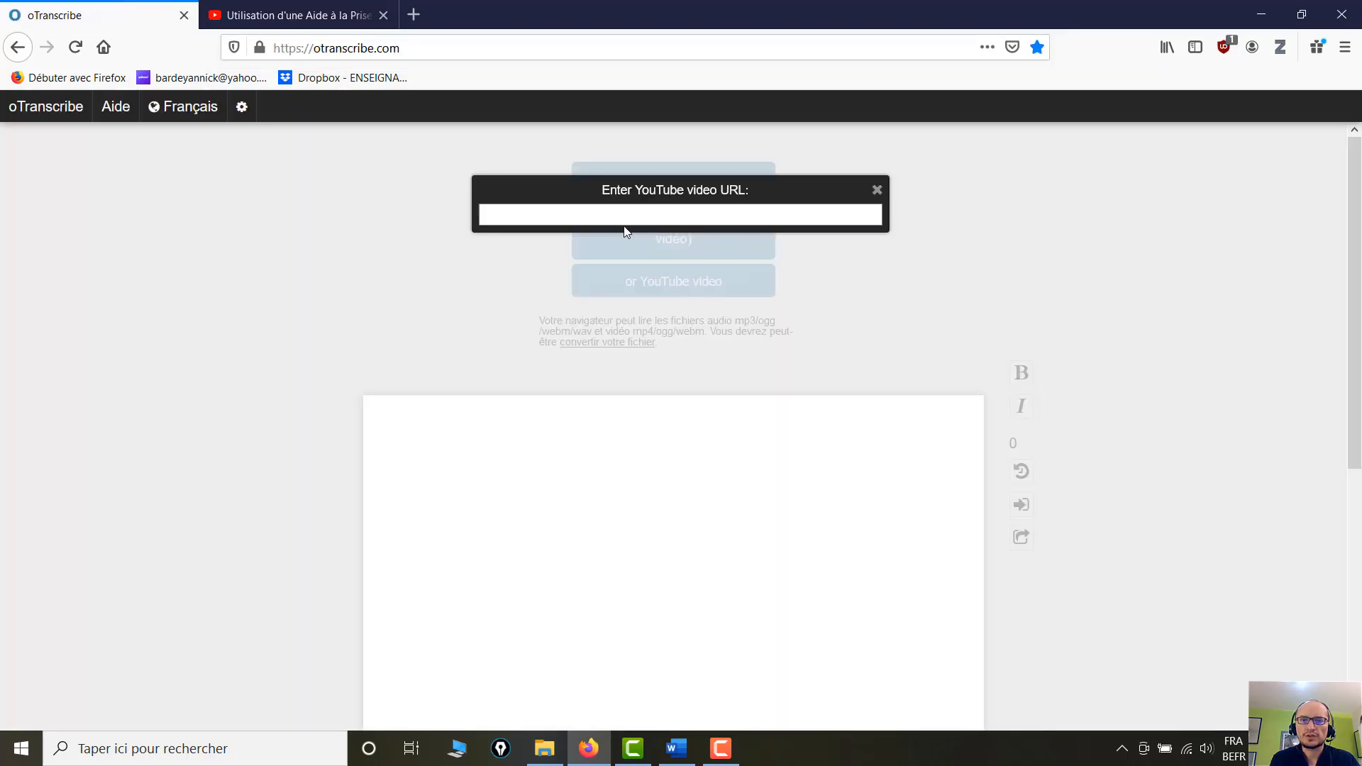
pyautogui.rightClick(555, 215)
pyautogui.click(607, 280)
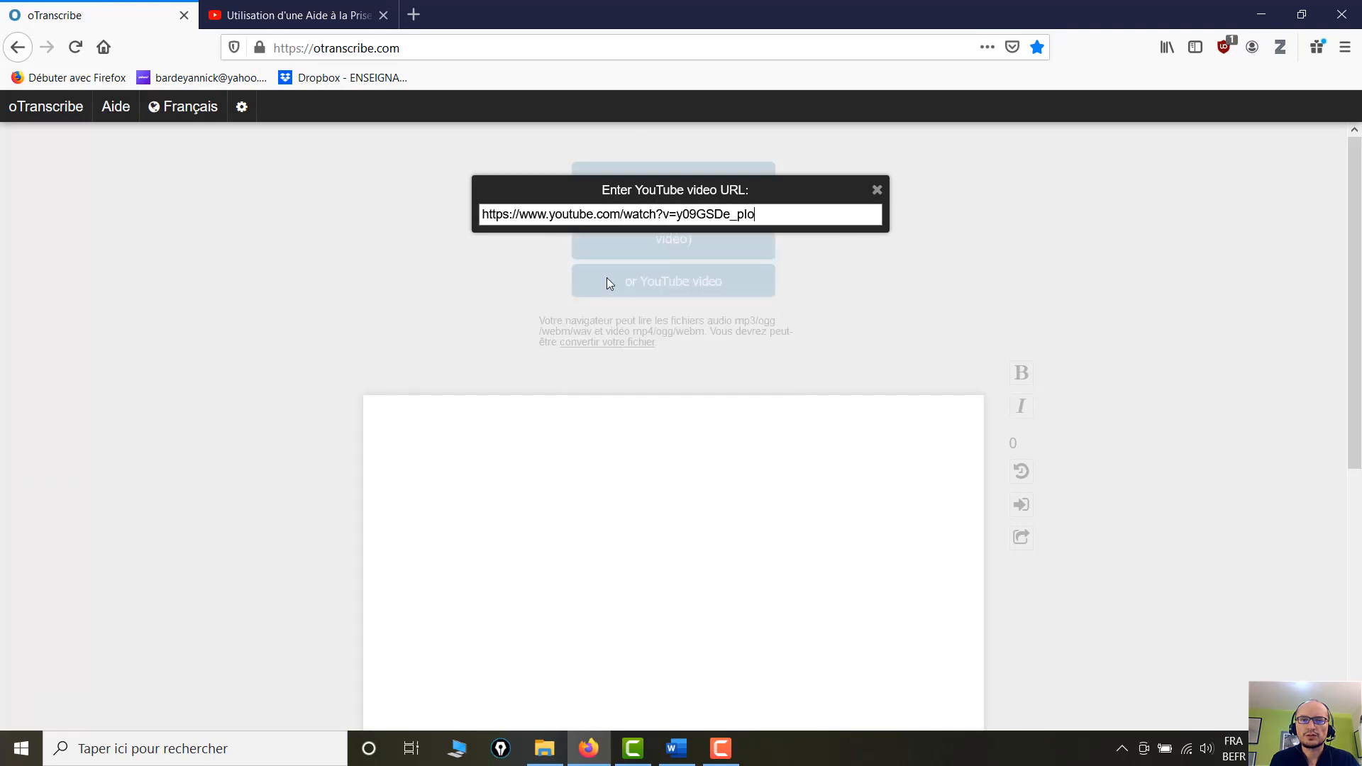
pyautogui.press('Return')
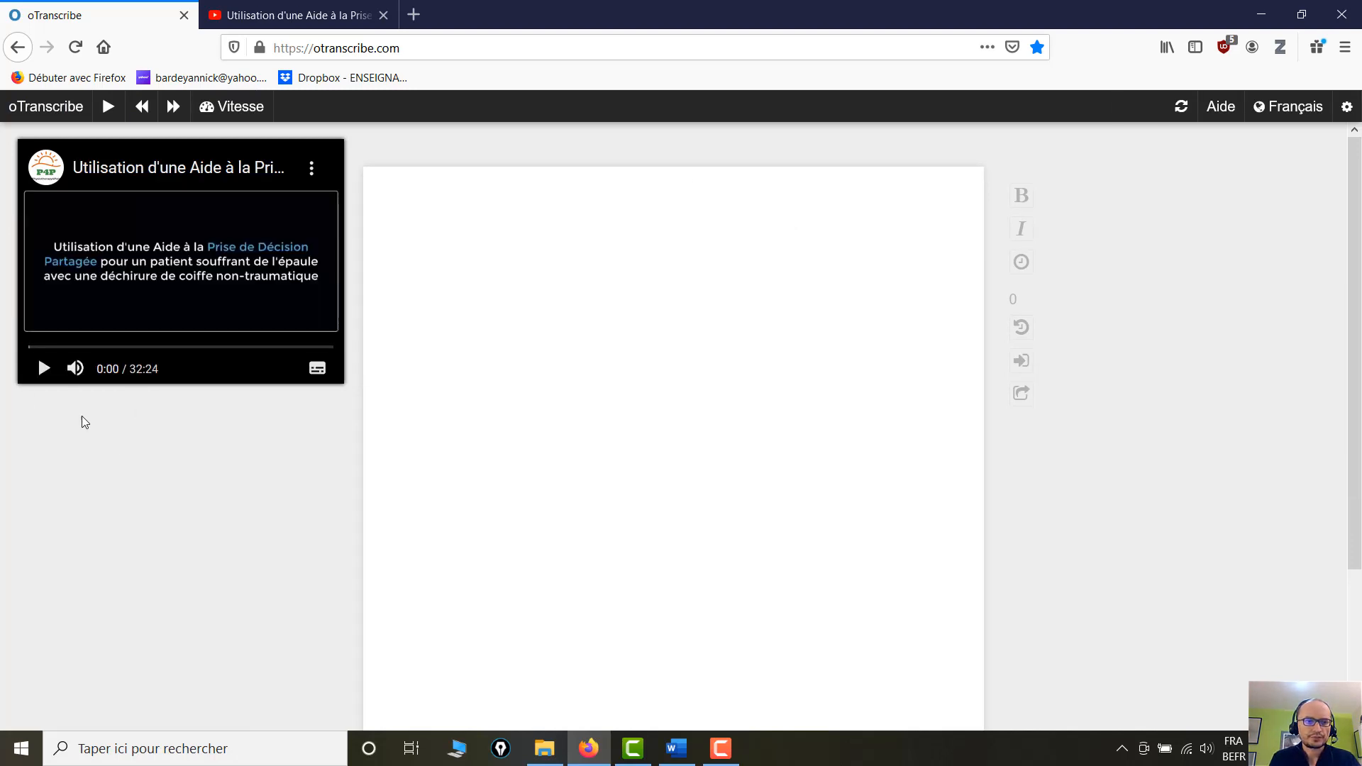
# Jump to about one sixth of the way through the video and play a short passage up to 5:35.
pyautogui.click(80, 347)
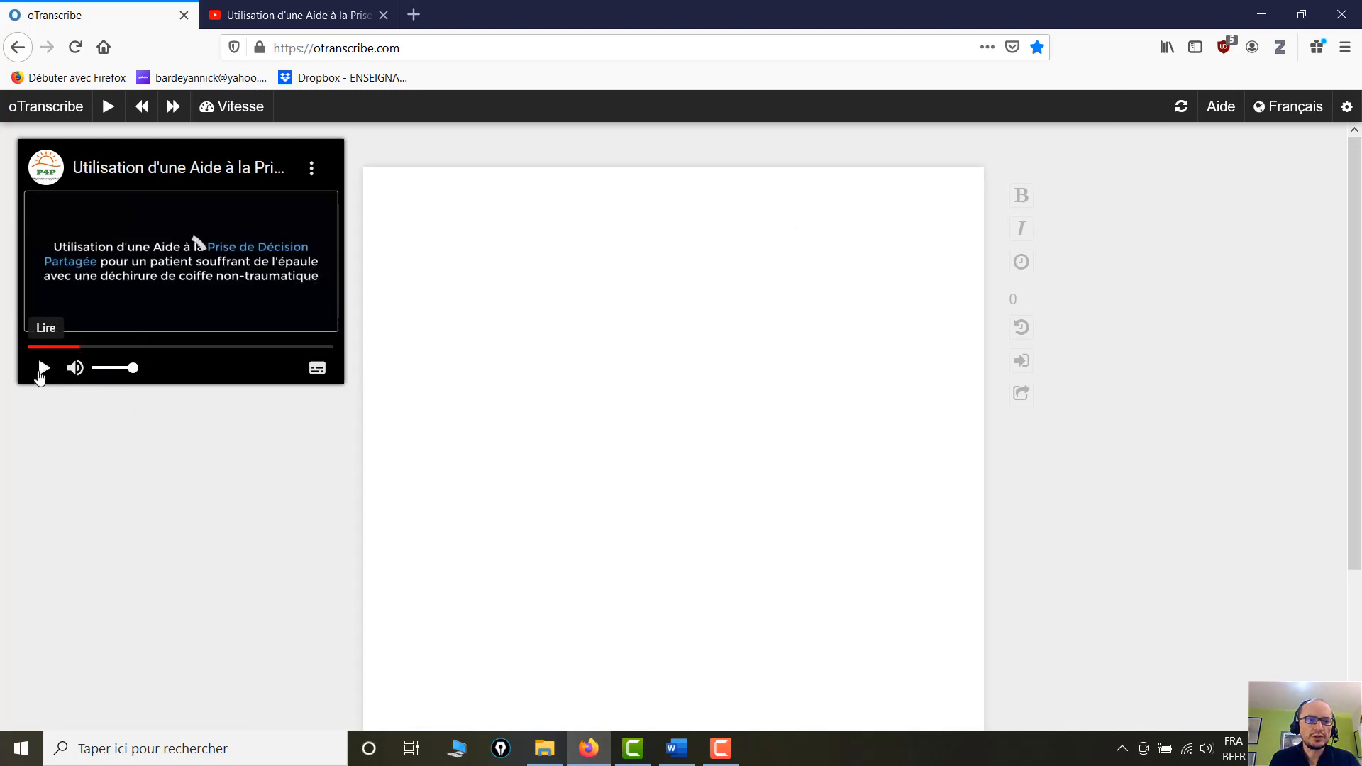
pyautogui.click(42, 369)
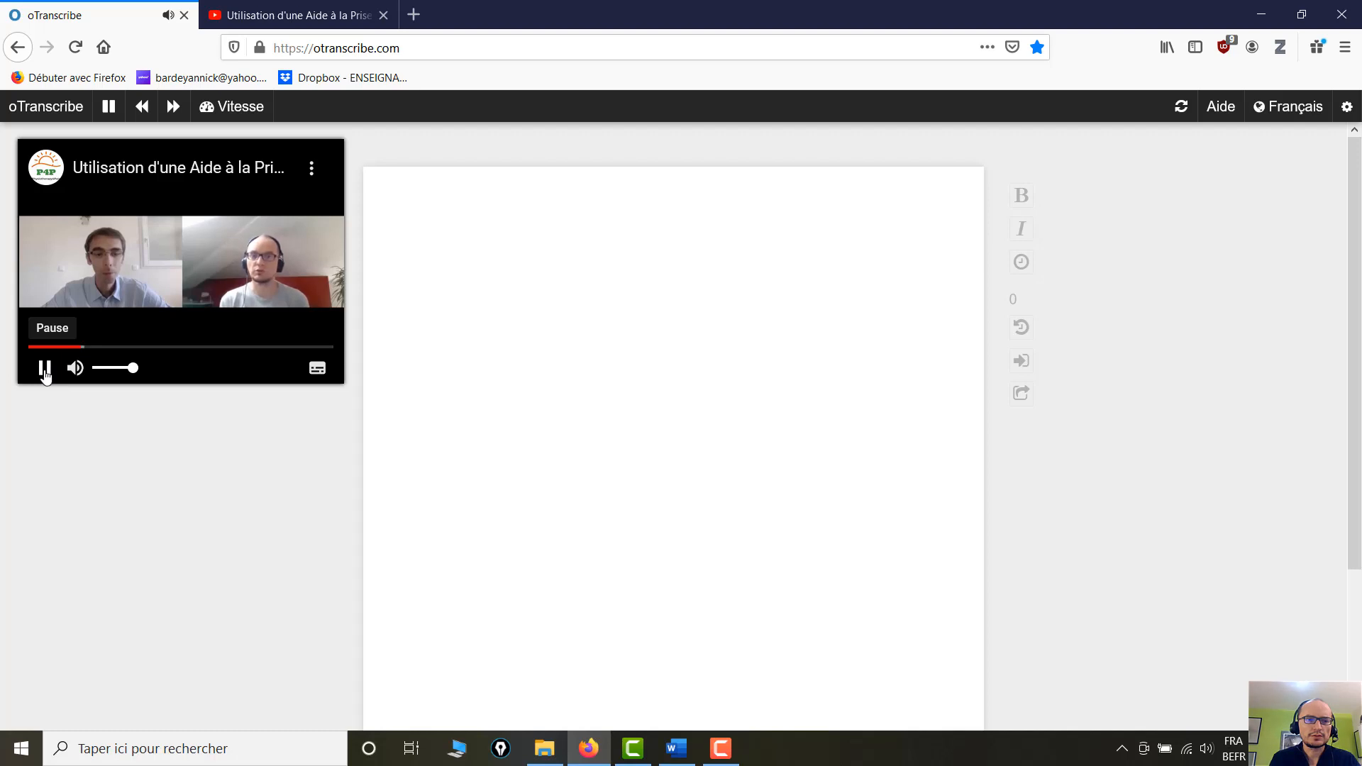
pyautogui.click(44, 369)
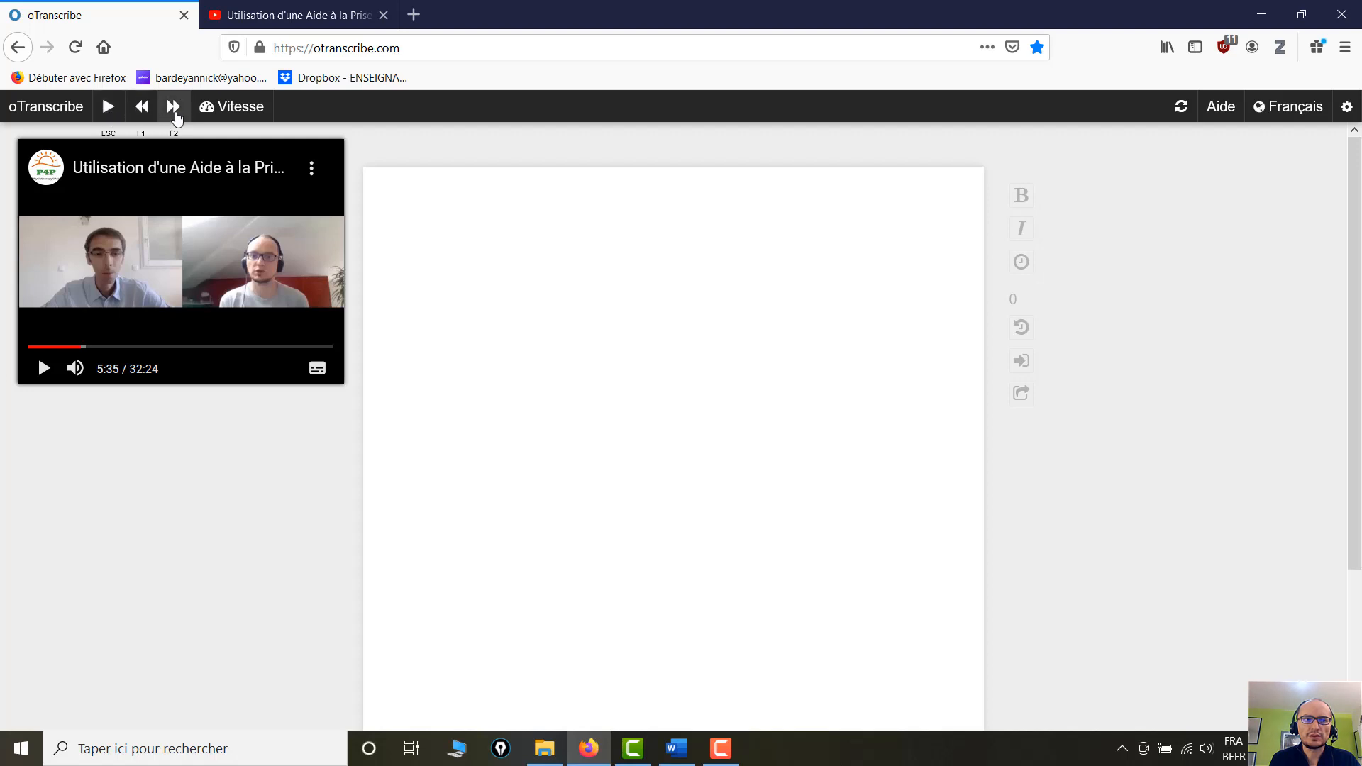
# Reduce the playback speed to its minimum and play the video up to 5:41.
pyautogui.moveTo(220, 125)
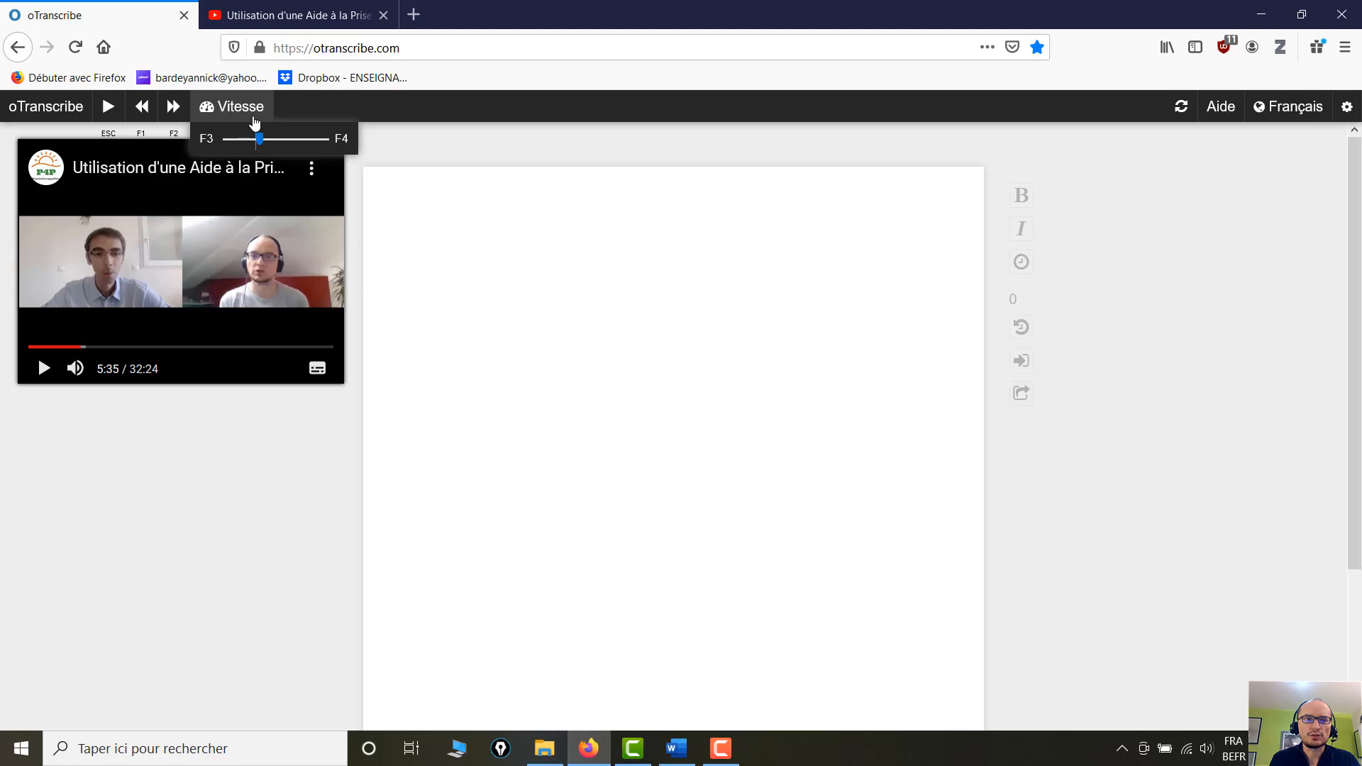
pyautogui.moveTo(262, 142); pyautogui.dragTo(215, 139)
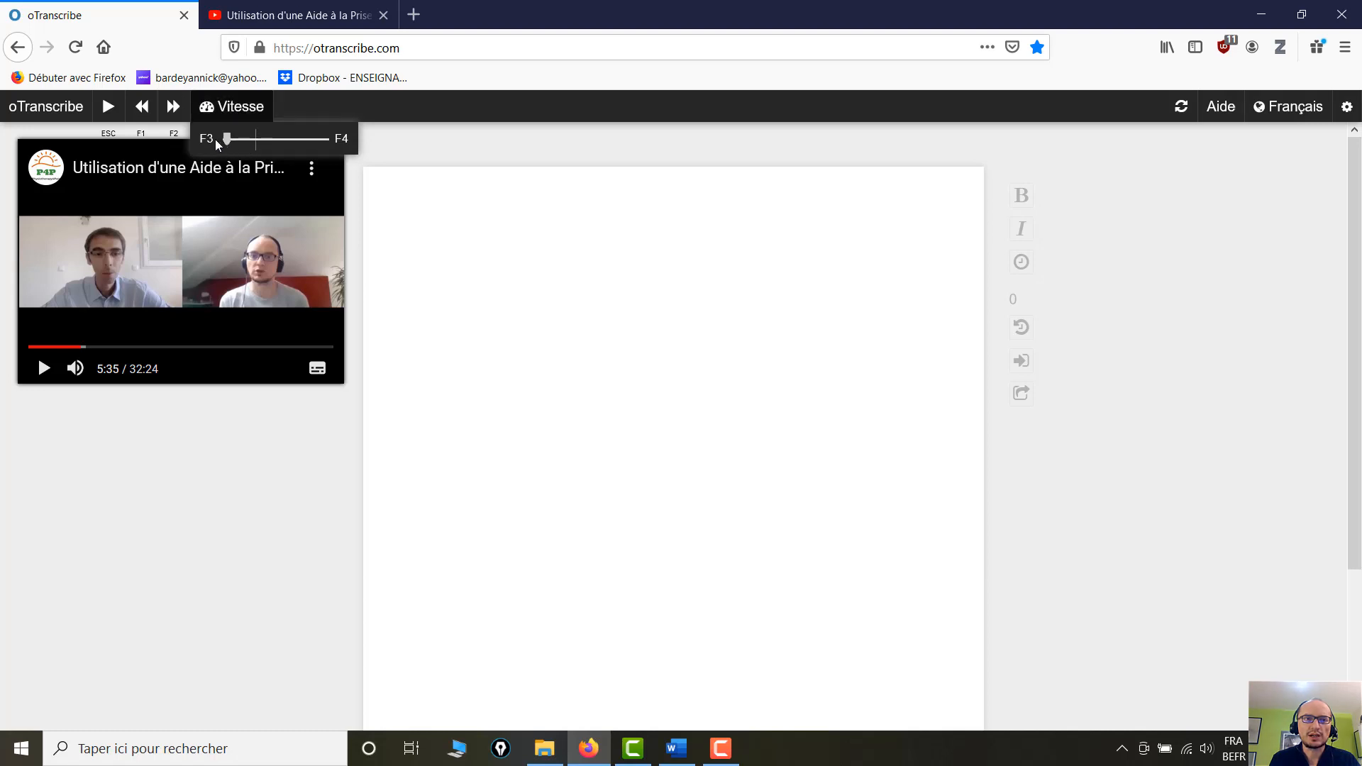
pyautogui.click(43, 368)
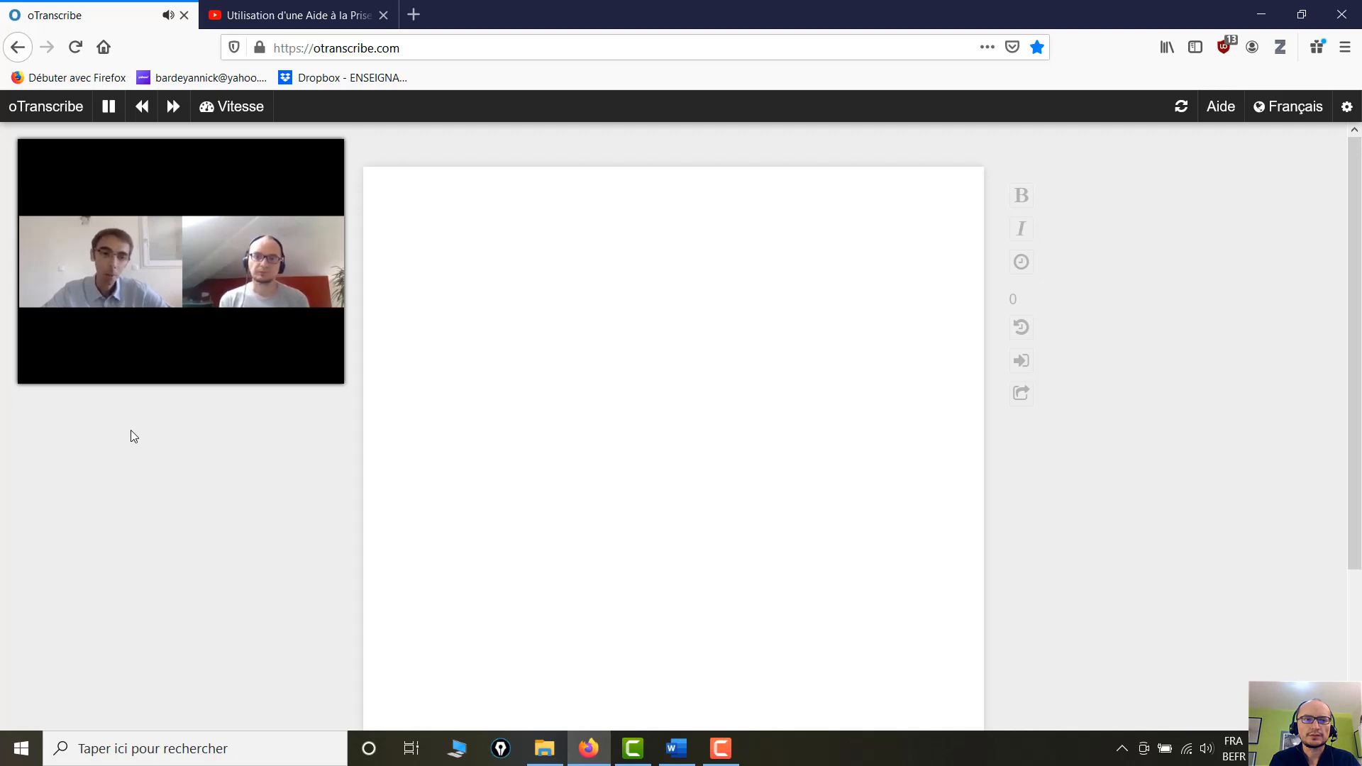
pyautogui.click(108, 106)
# Set the playback speed slightly below normal and insert the current 05:41 timestamp in the transcript.
pyautogui.moveTo(228, 108)
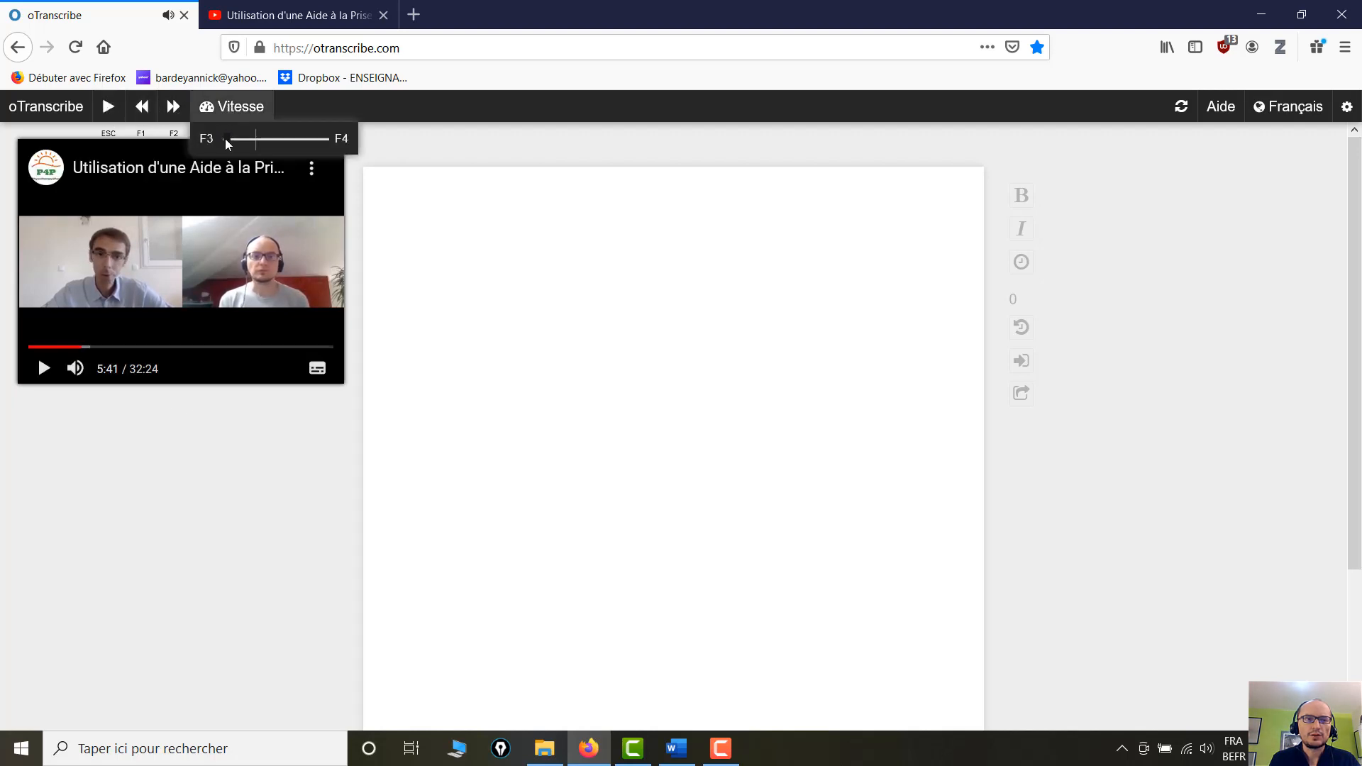
pyautogui.moveTo(226, 139); pyautogui.dragTo(245, 142)
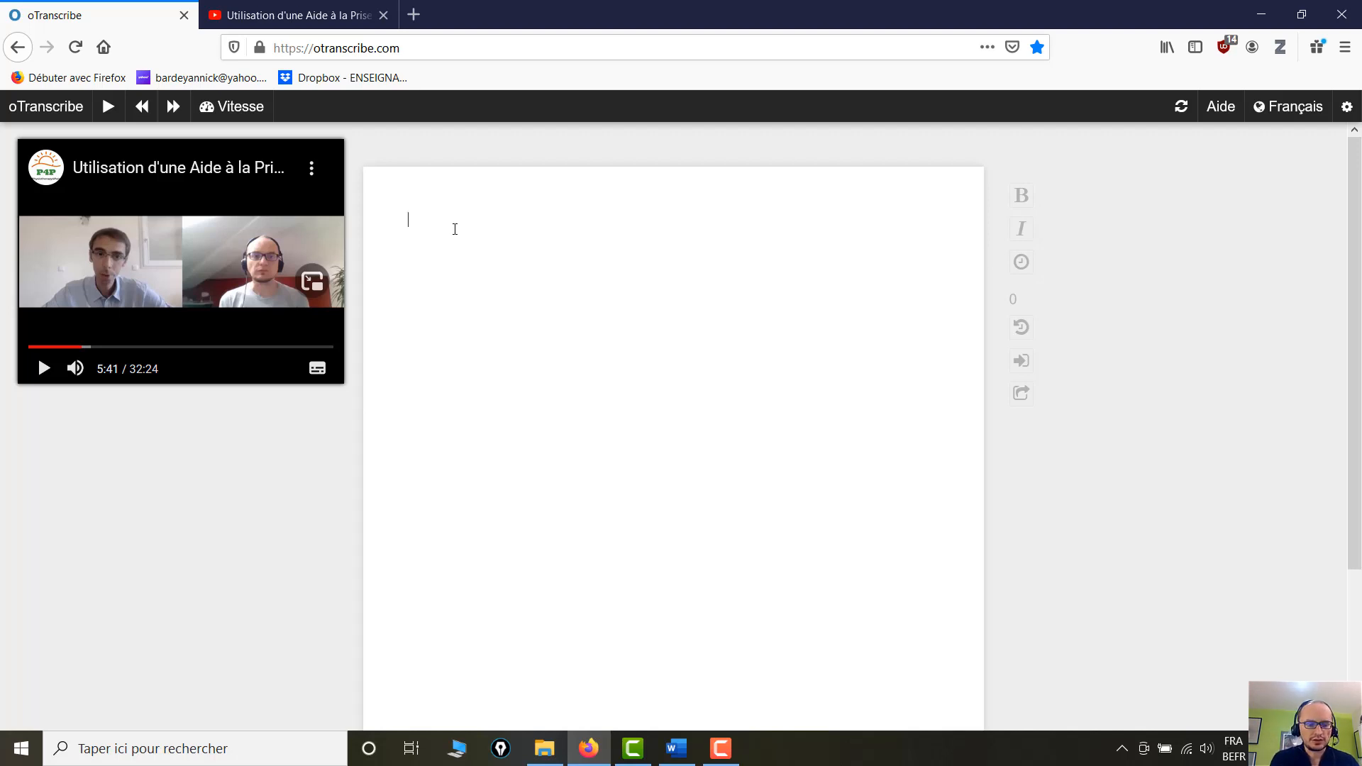
pyautogui.hotkey('ctrl', 'j')
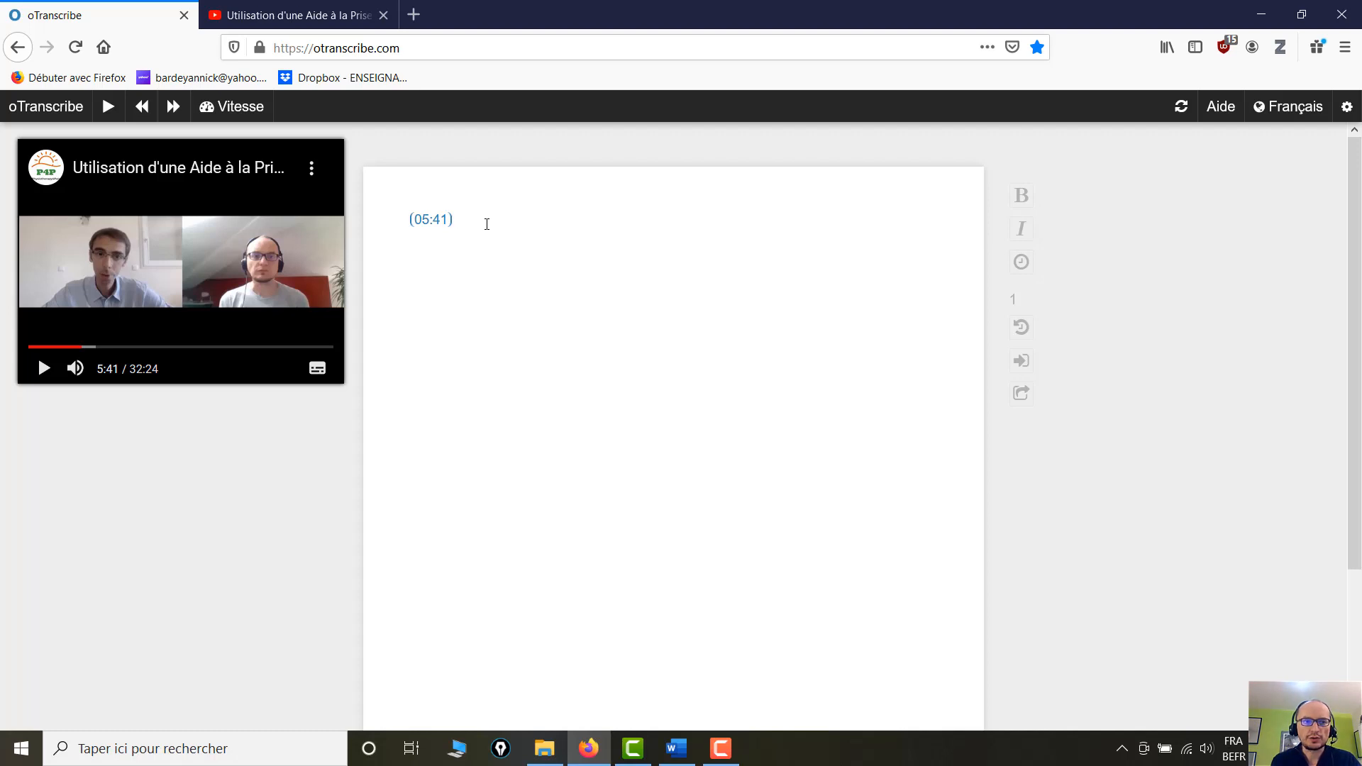
pyautogui.moveTo(244, 115)
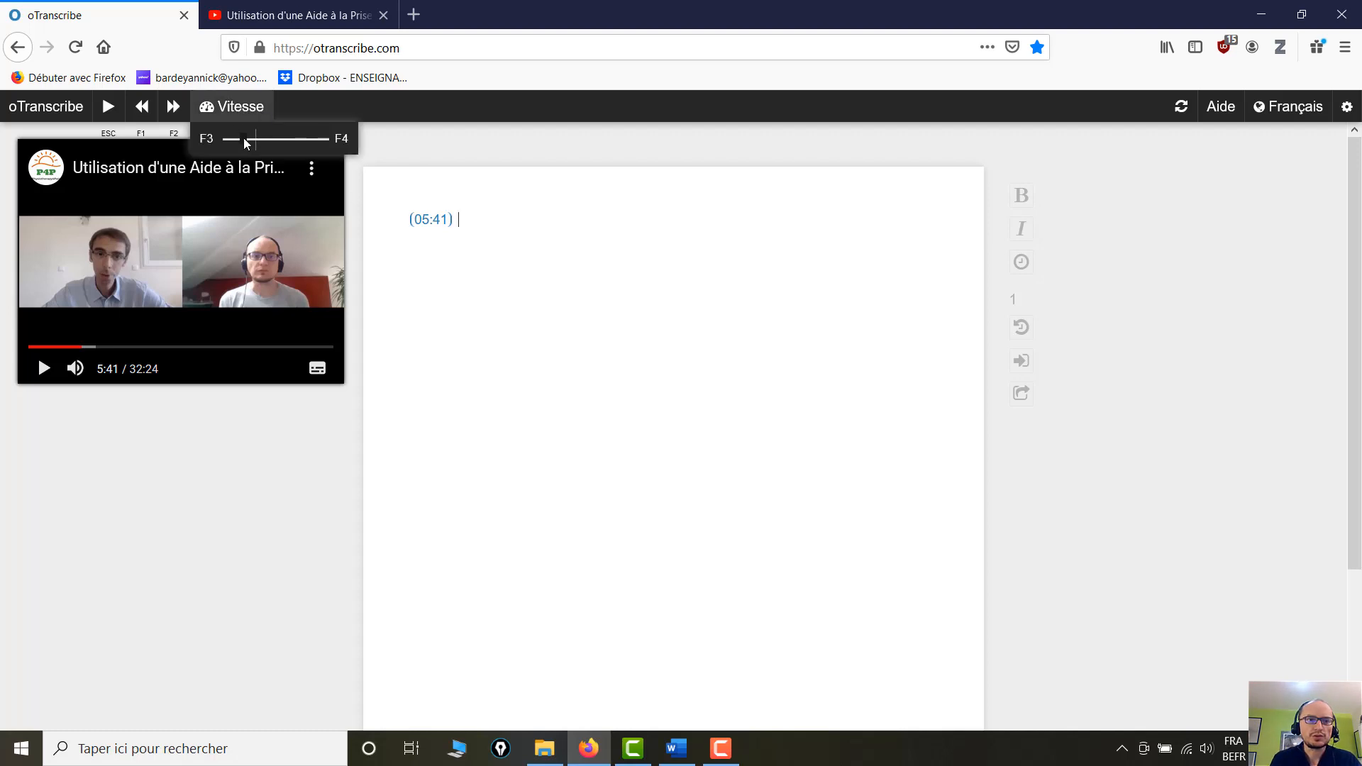
pyautogui.moveTo(244, 138); pyautogui.dragTo(249, 139)
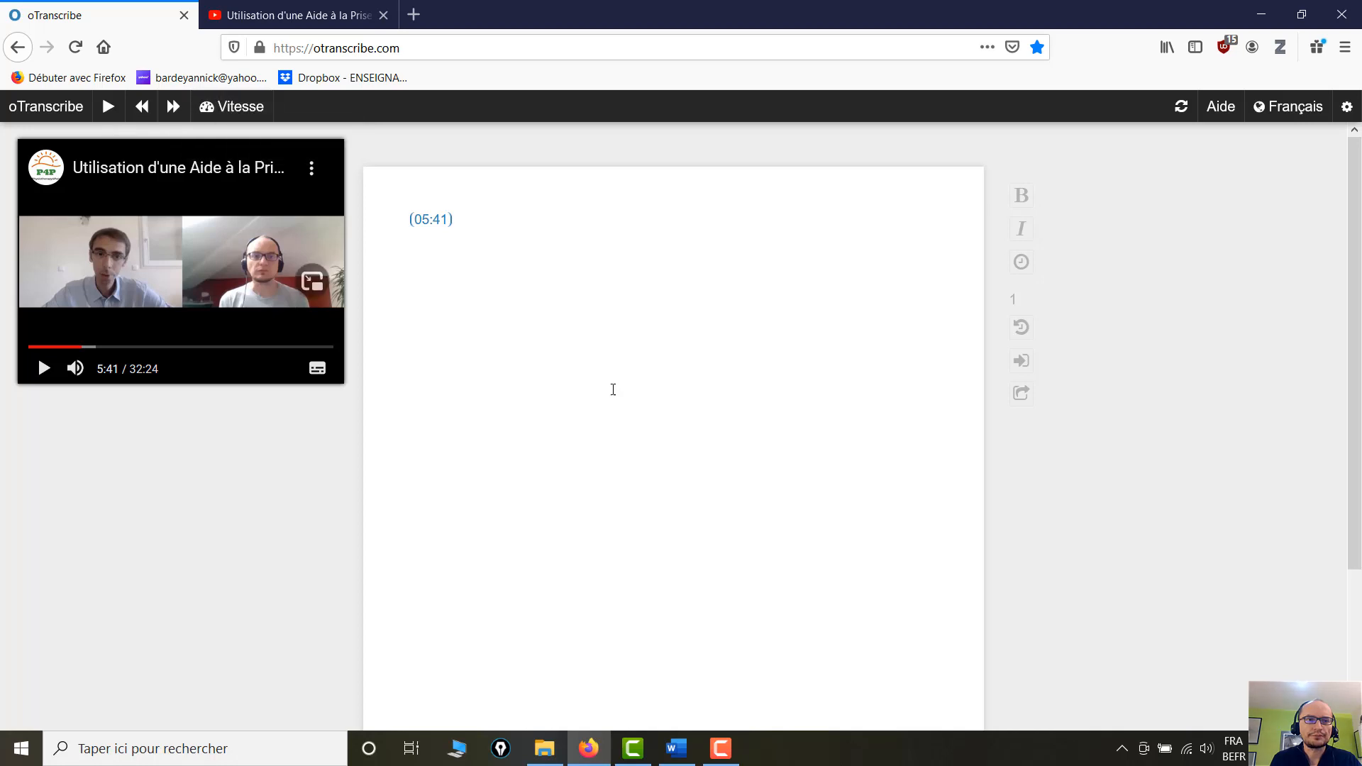
# Play a brief passage up to 5:42 and transcribe "à la fois vous avez le radiologue qui vous a dit" after the 05:41 timestamp.
pyautogui.press('Escape')
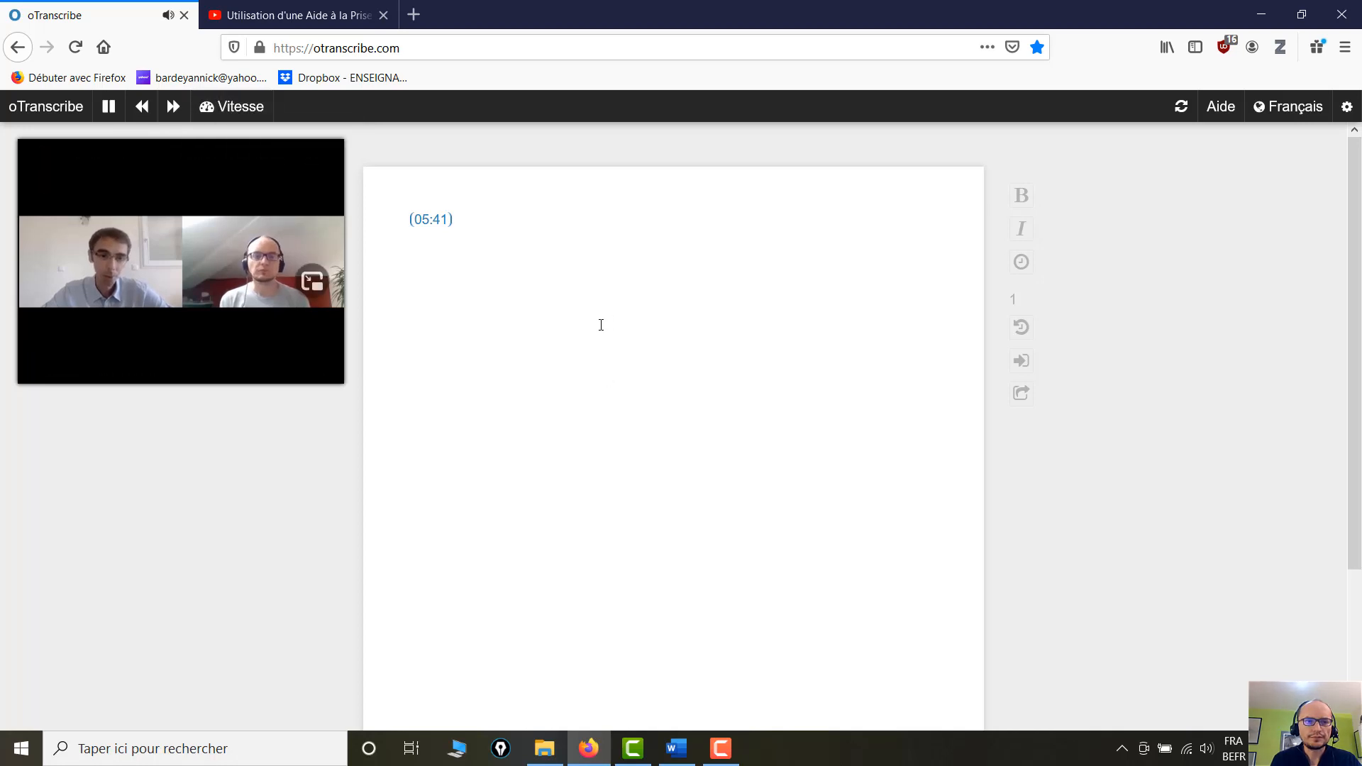
pyautogui.press('Escape')
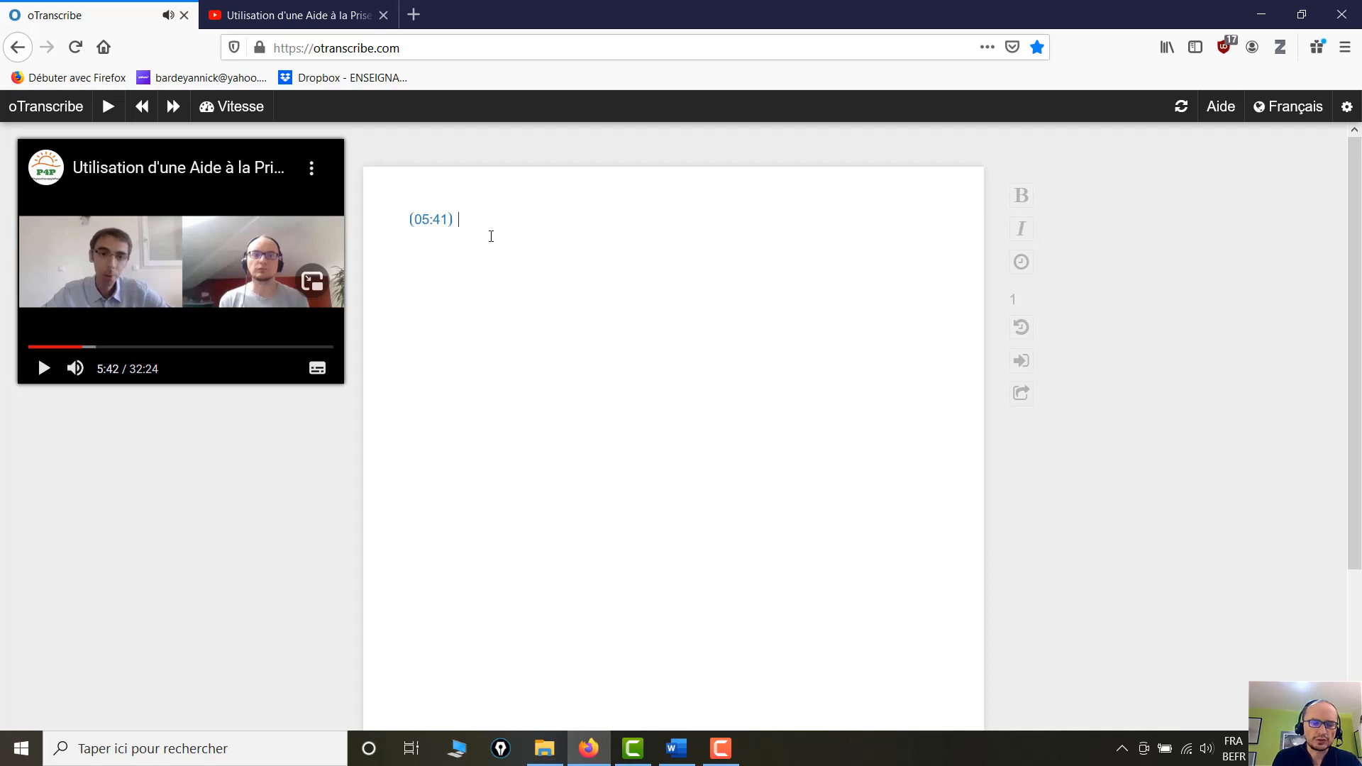
pyautogui.write('à ')
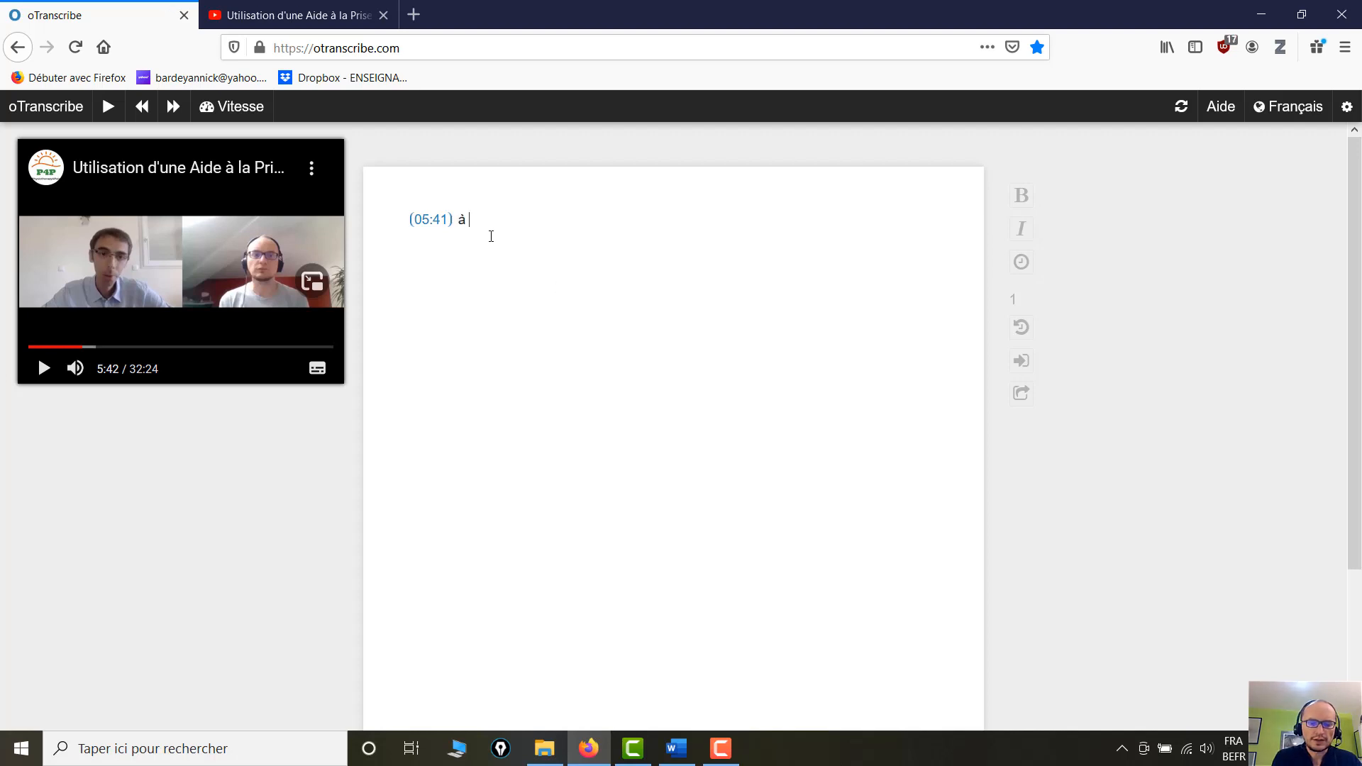
pyautogui.write('la fois vous a')
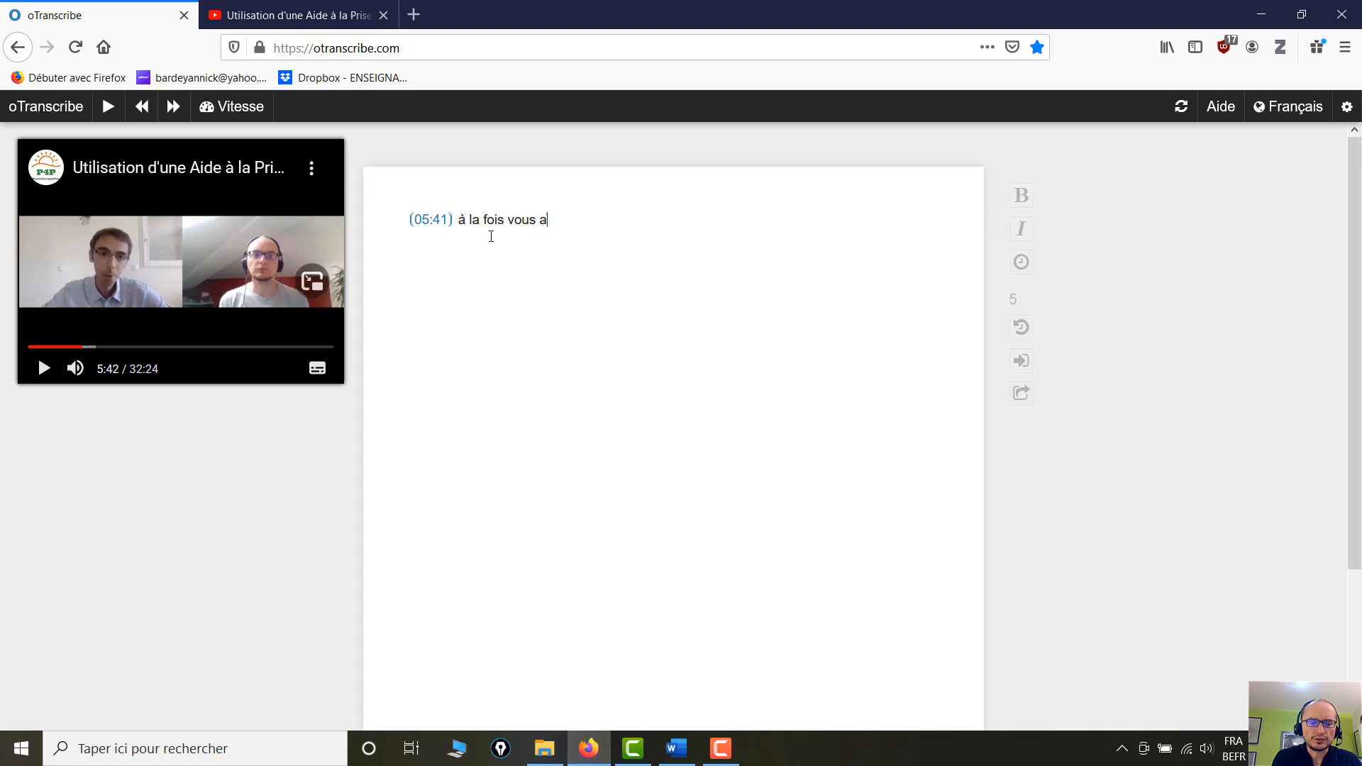
pyautogui.write('vez le radiologue qui vous a dit')
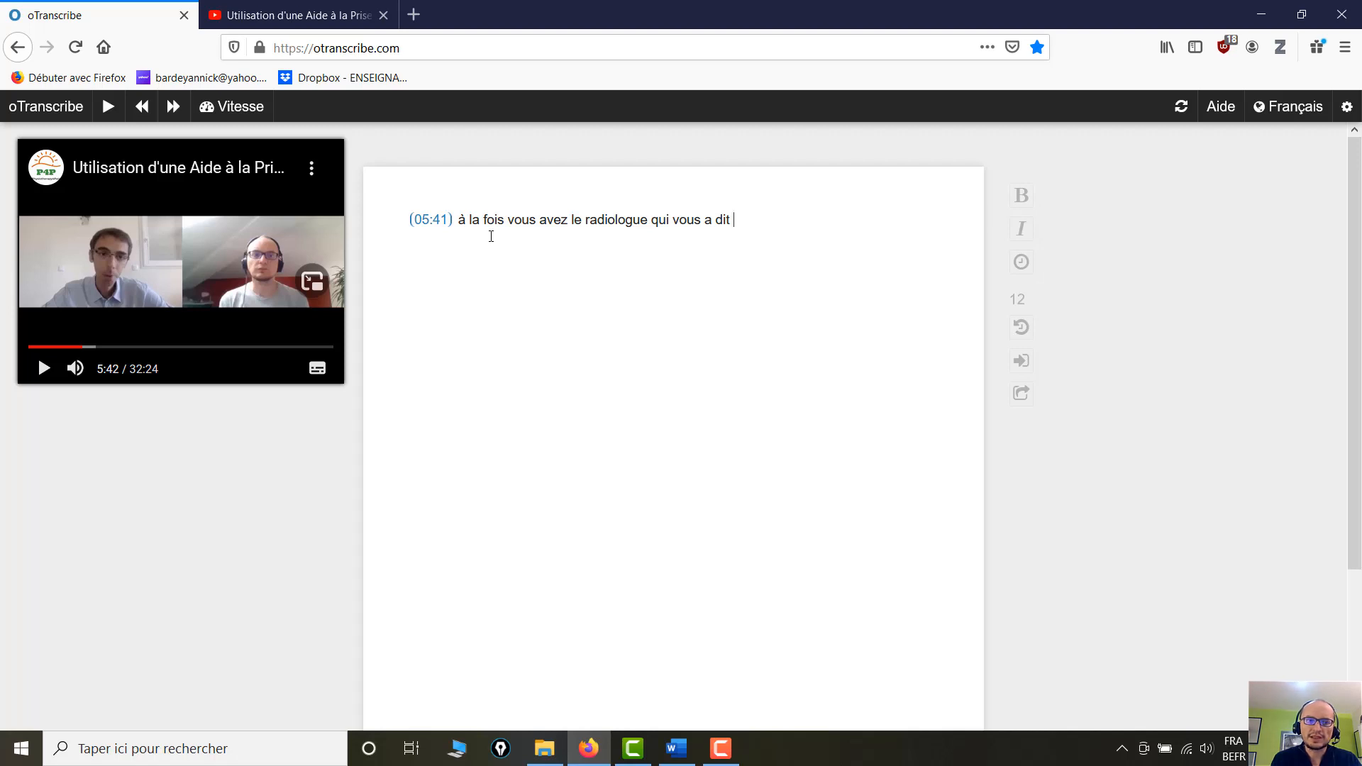
# Replay the short passage around 5:42 and complete the first transcript line with "faut vous faire opérer".
pyautogui.press('Escape')
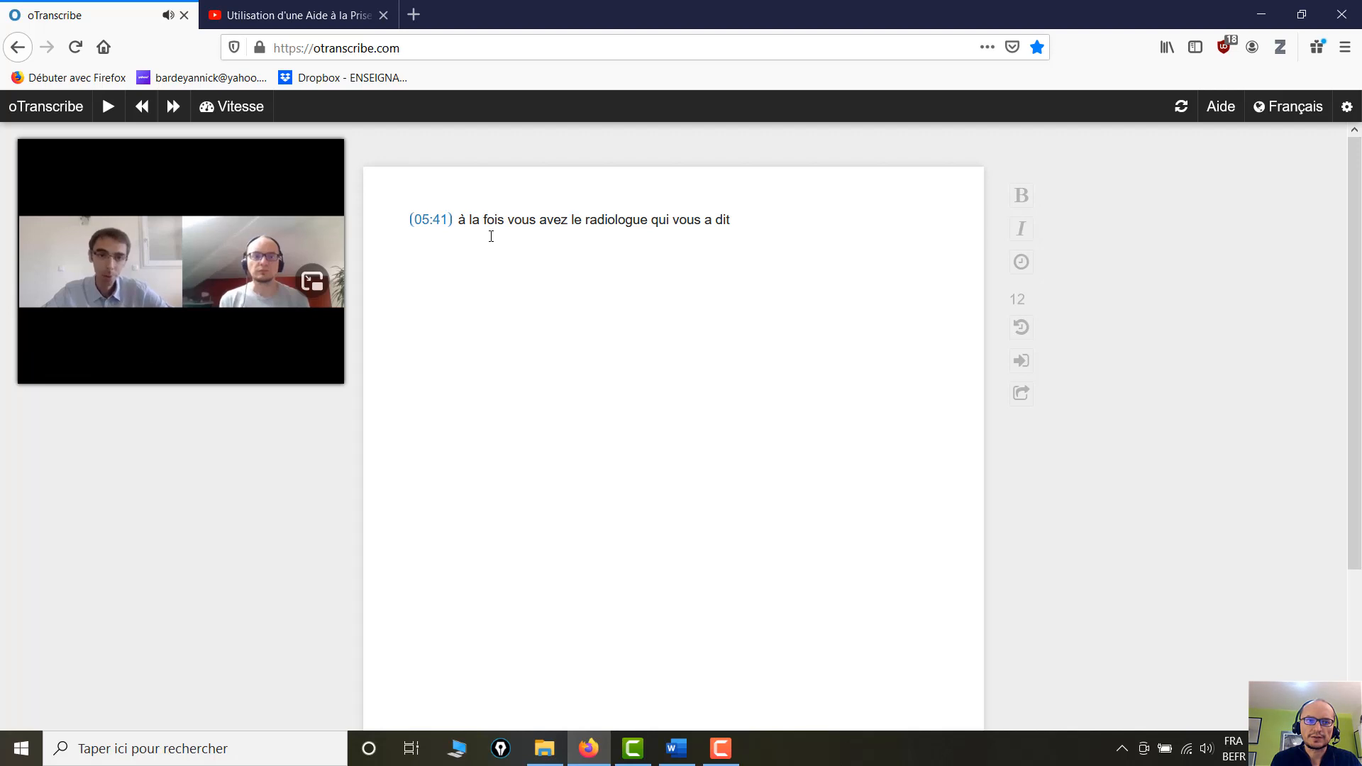
pyautogui.press('Escape')
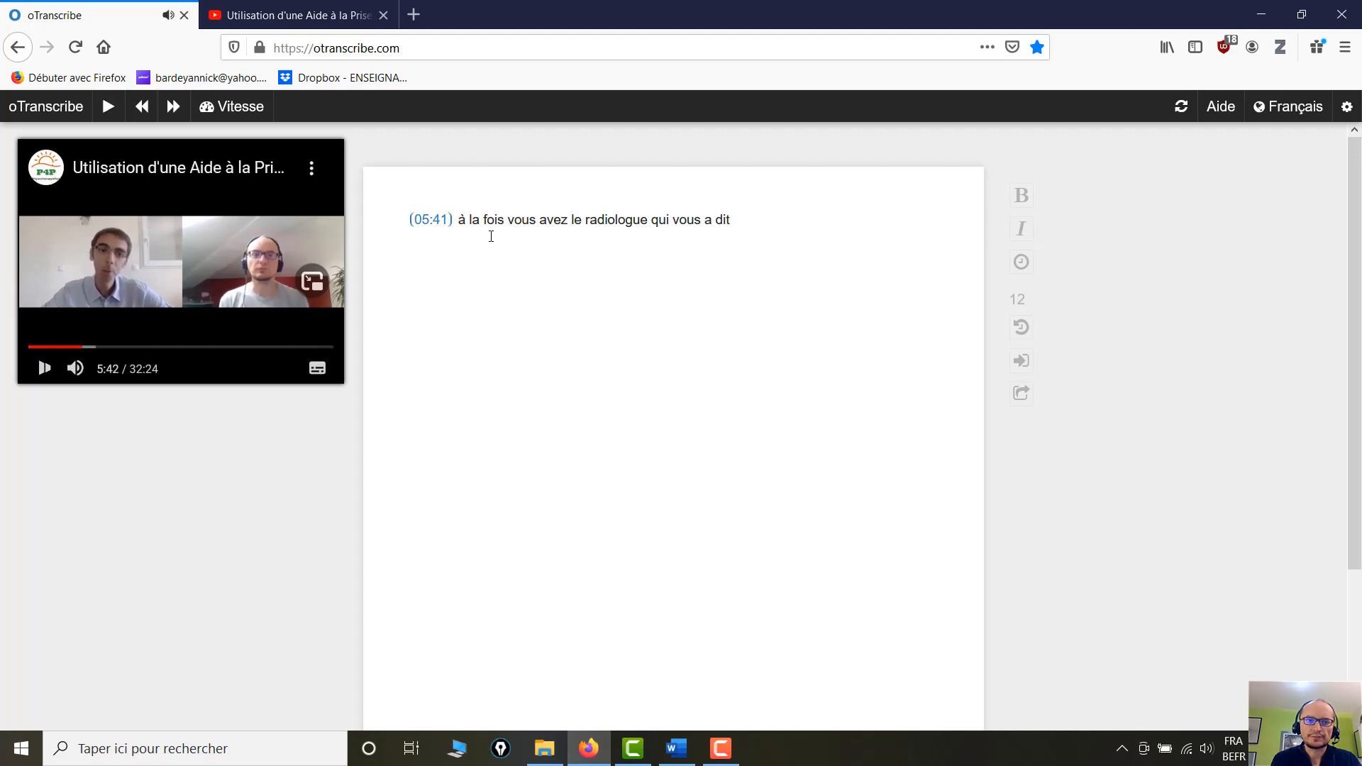
pyautogui.press('Escape')
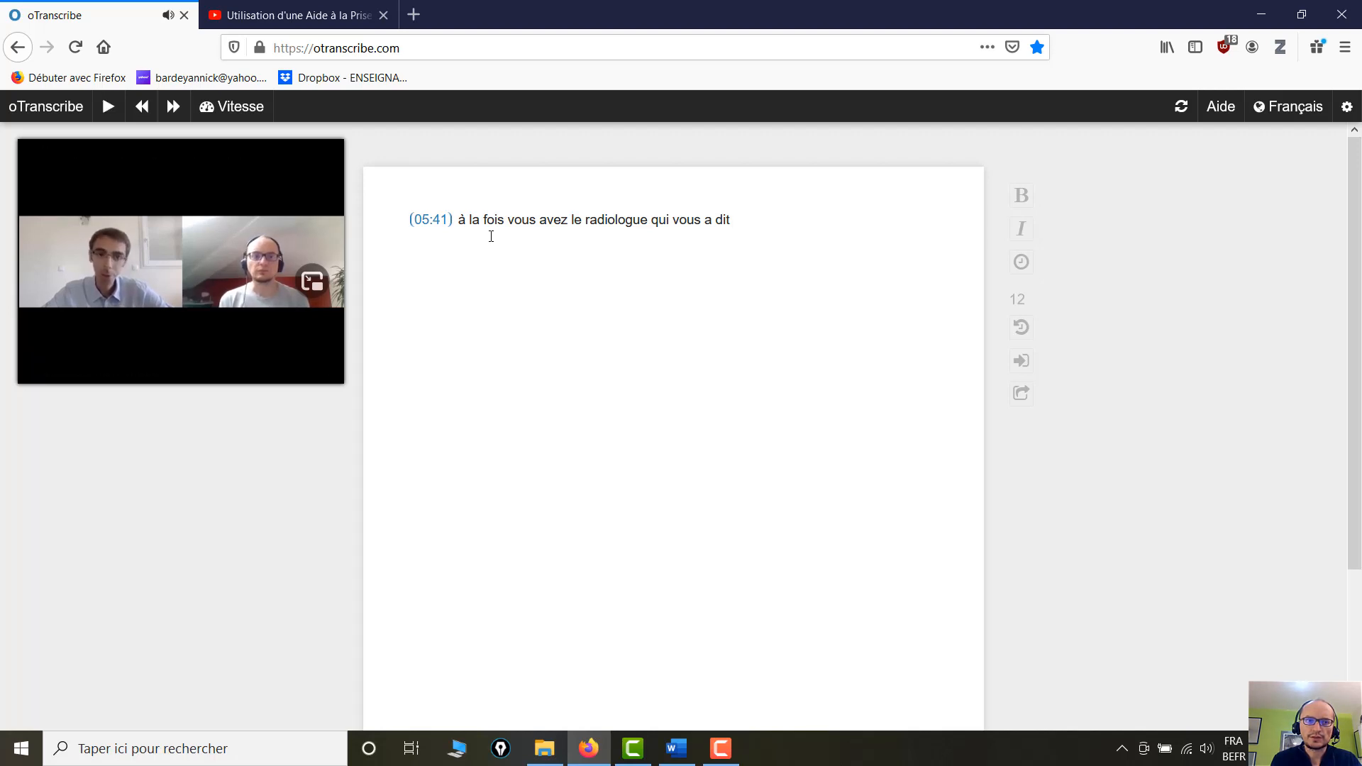
pyautogui.press('Escape')
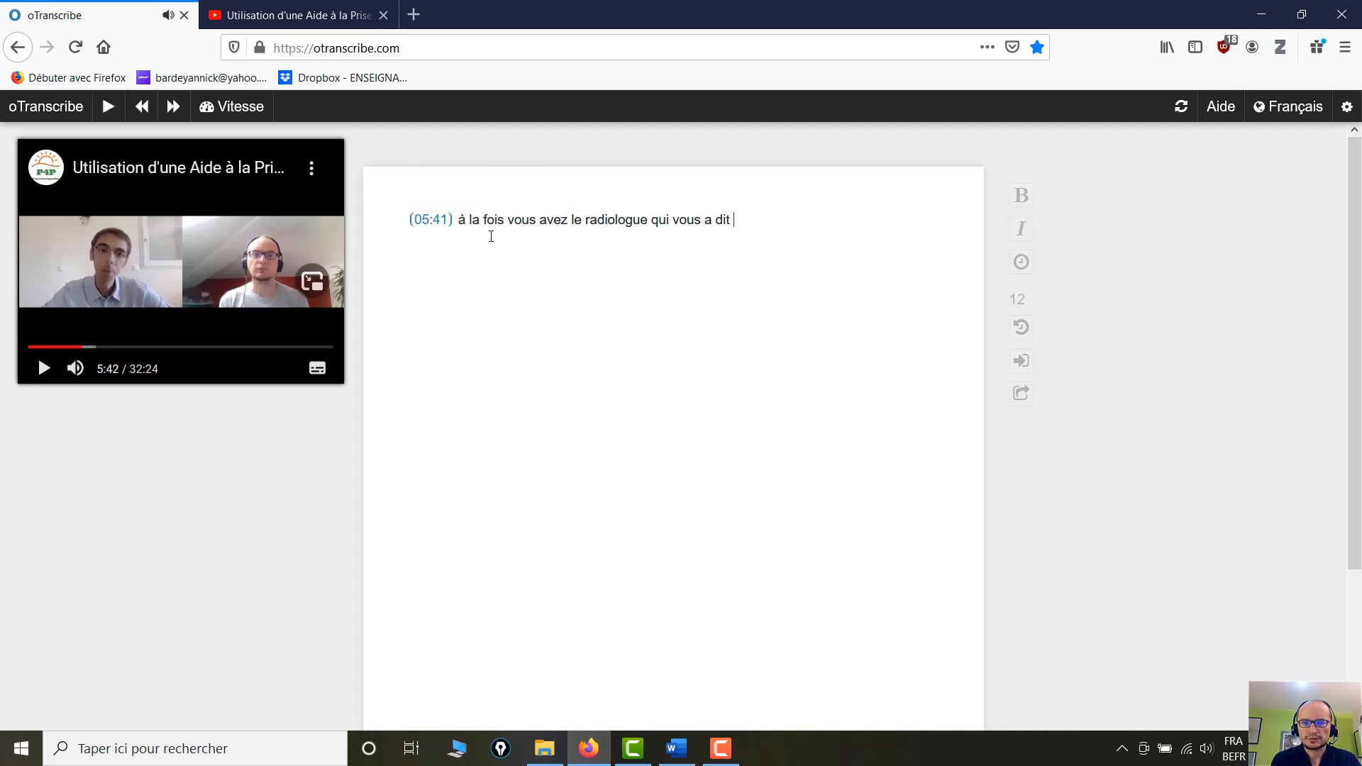
pyautogui.write('faut')
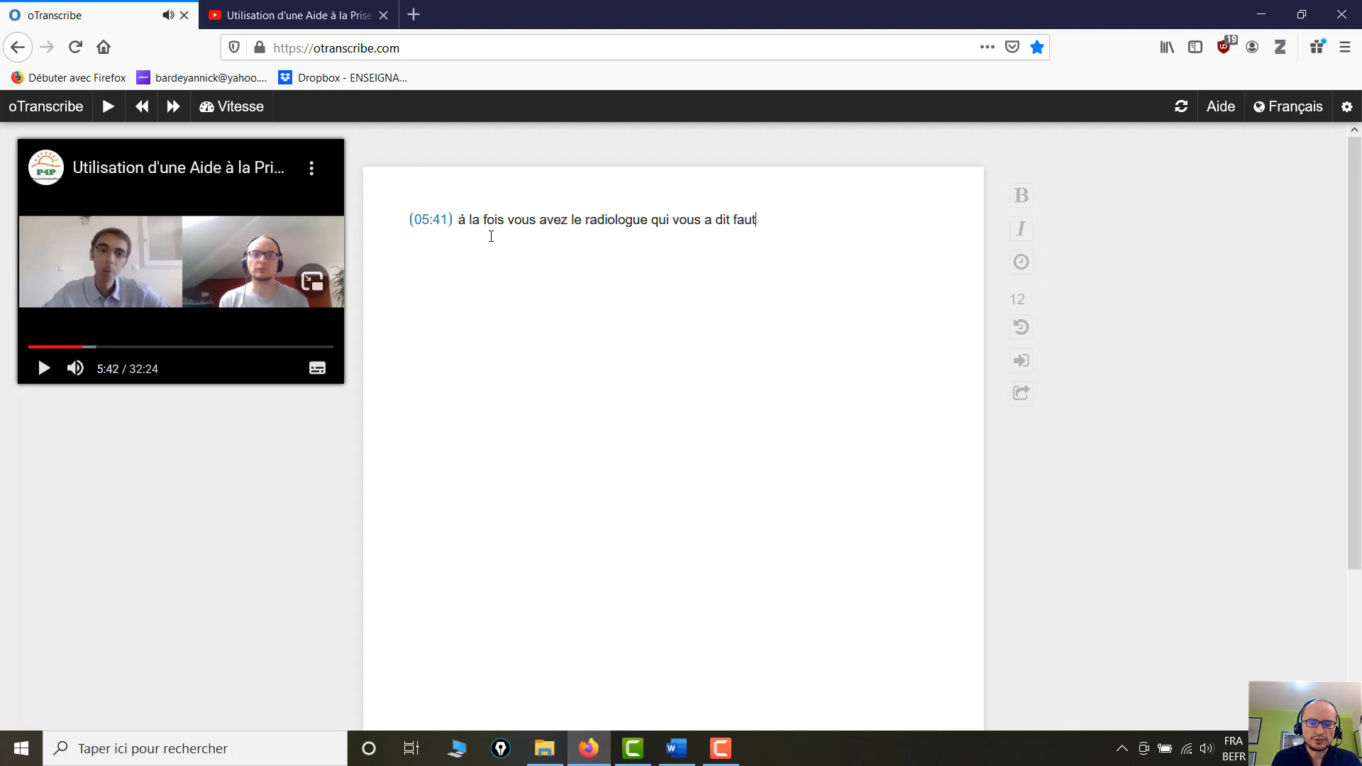
pyautogui.write(' vous faire opérer')
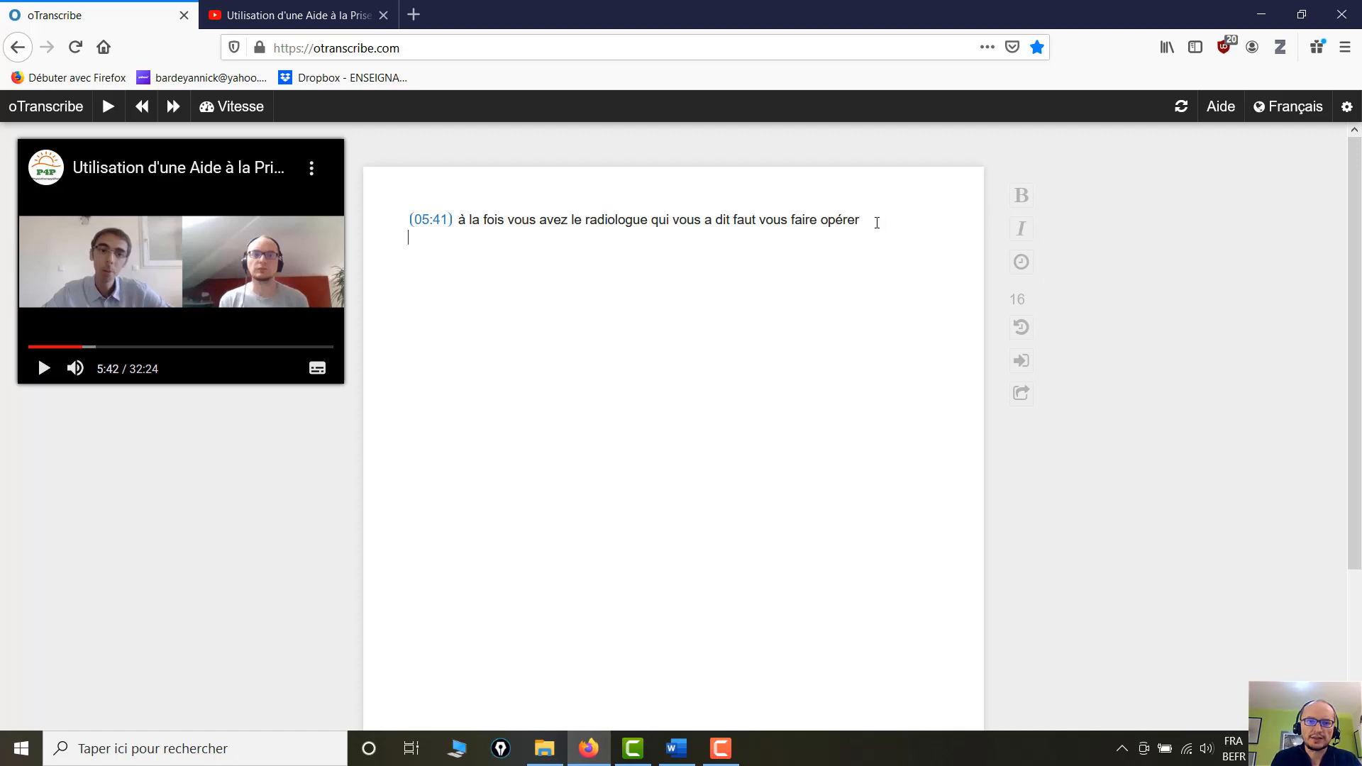
# Add a second transcript line with the 05:42 timestamp and the text "oui, tout ç fait !", ending with a line break.
pyautogui.press('Return')
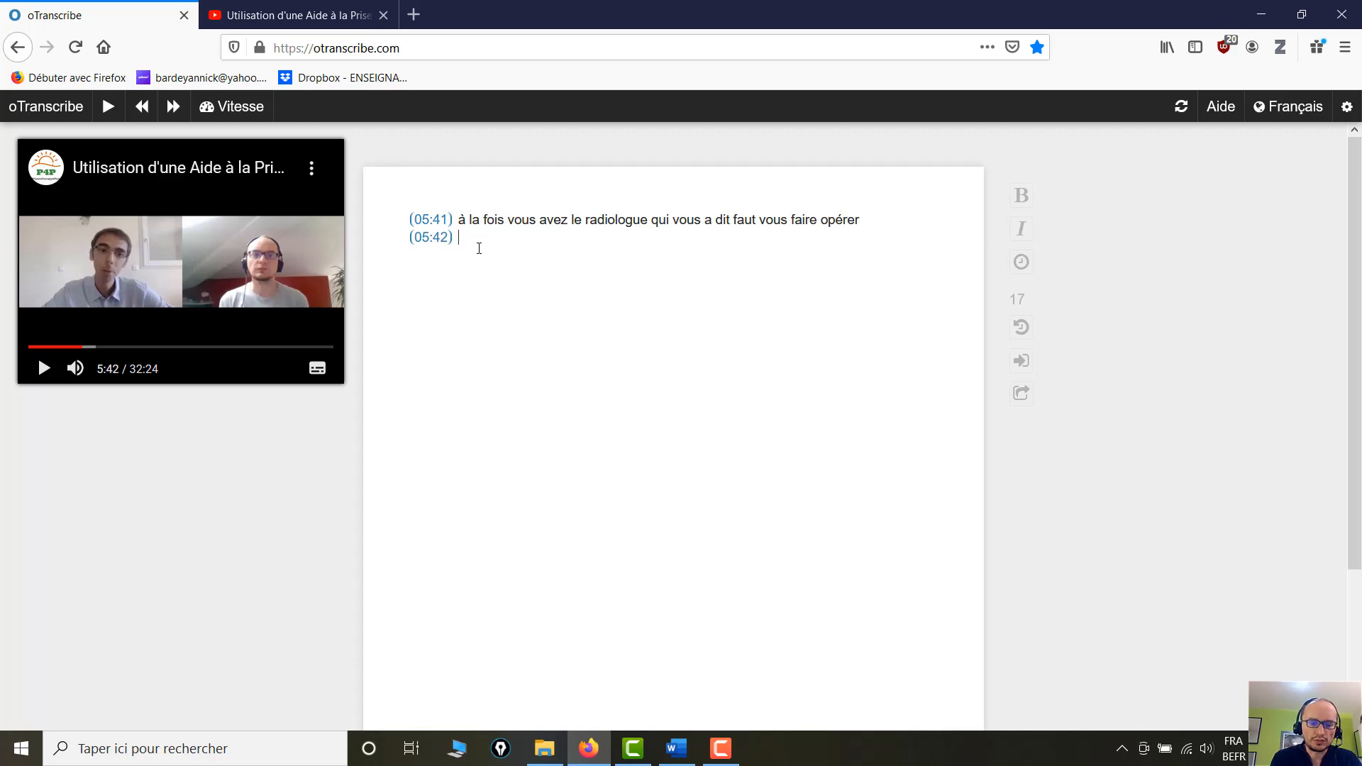
pyautogui.write('oui')
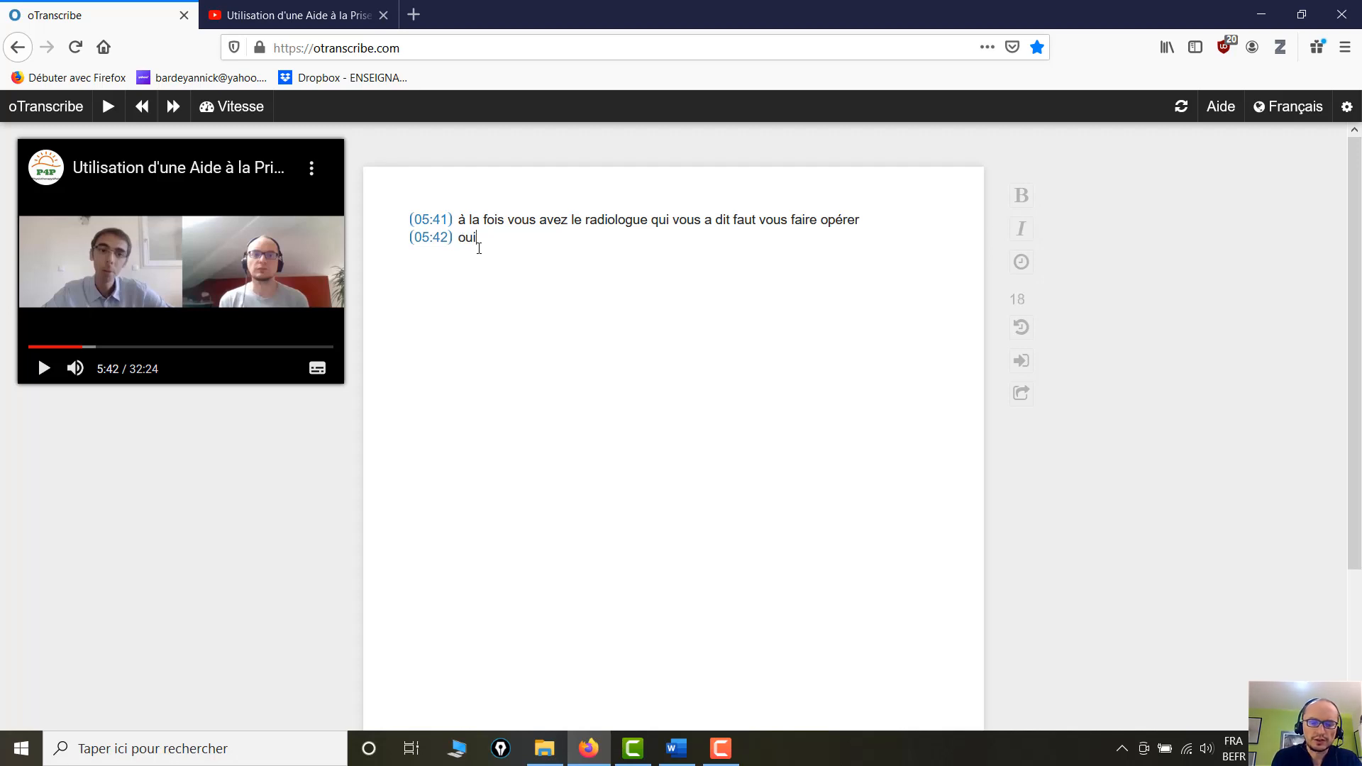
pyautogui.write(', tout')
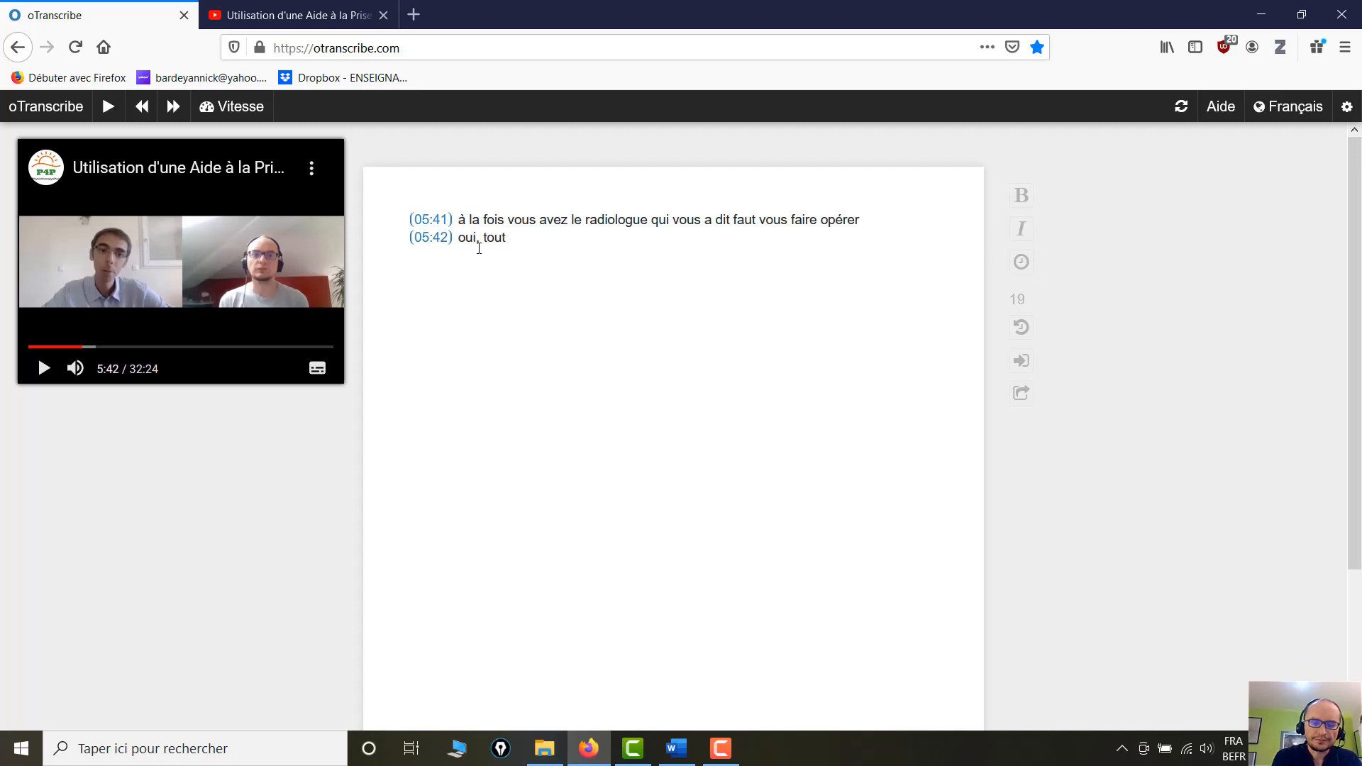
pyautogui.write(' ç fait !')
pyautogui.press('Return')
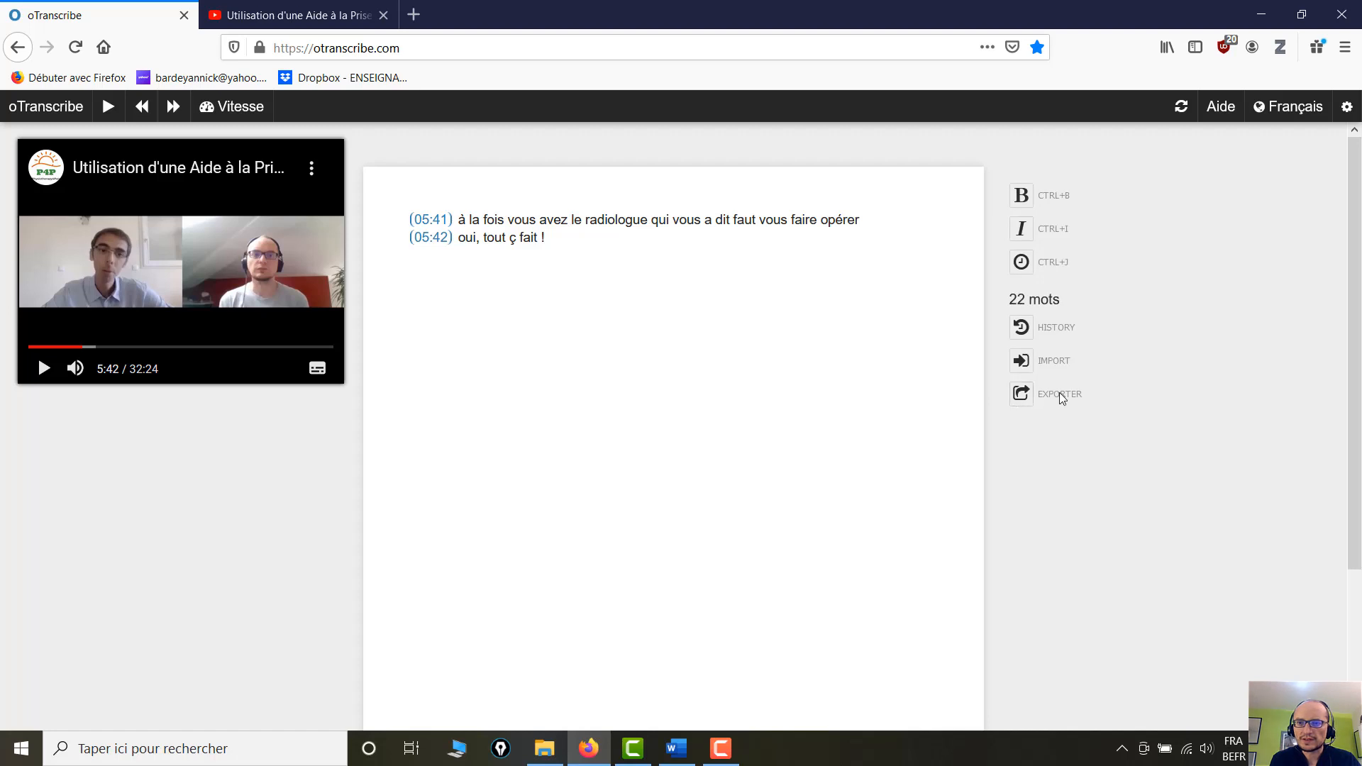
# Review the transcript export options and the Google Drive sign-in form, leaving them without exporting.
pyautogui.click(1019, 396)
pyautogui.click(962, 524)
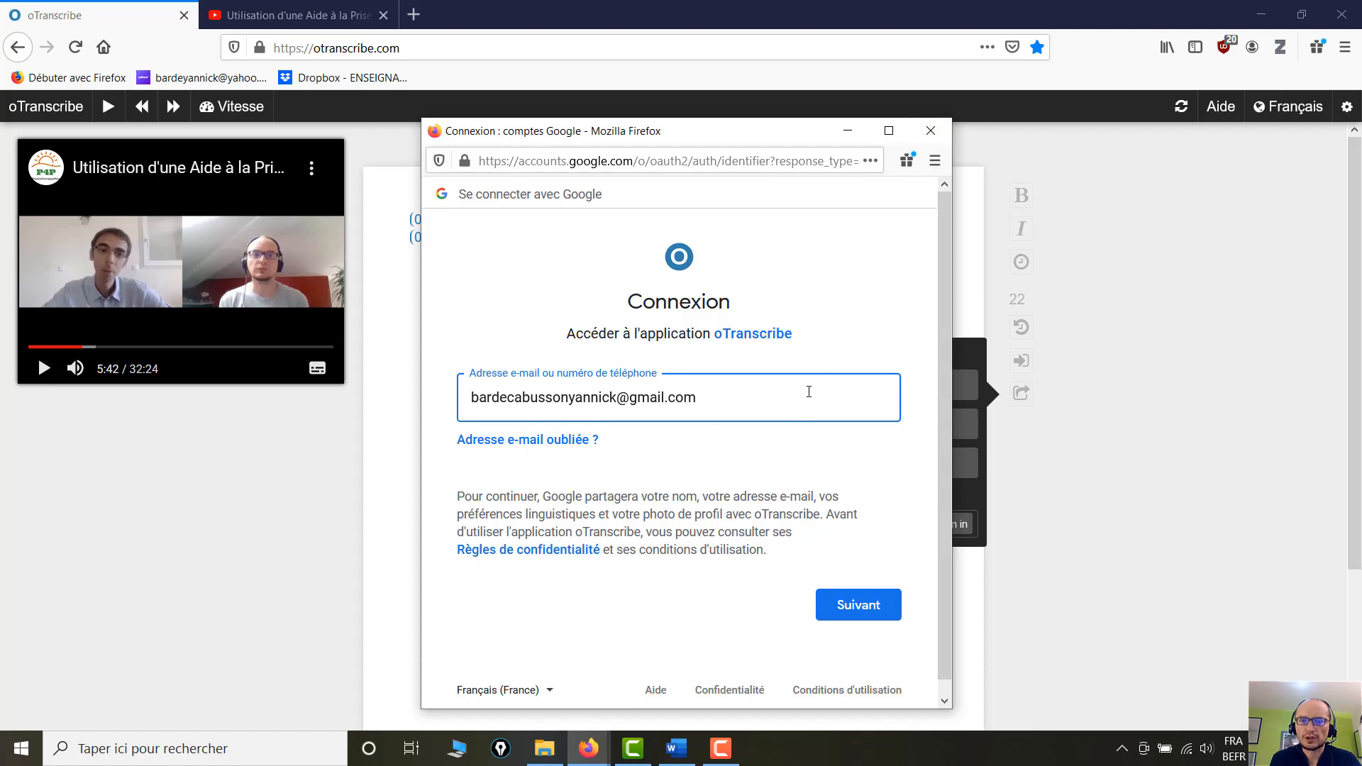
pyautogui.click(930, 130)
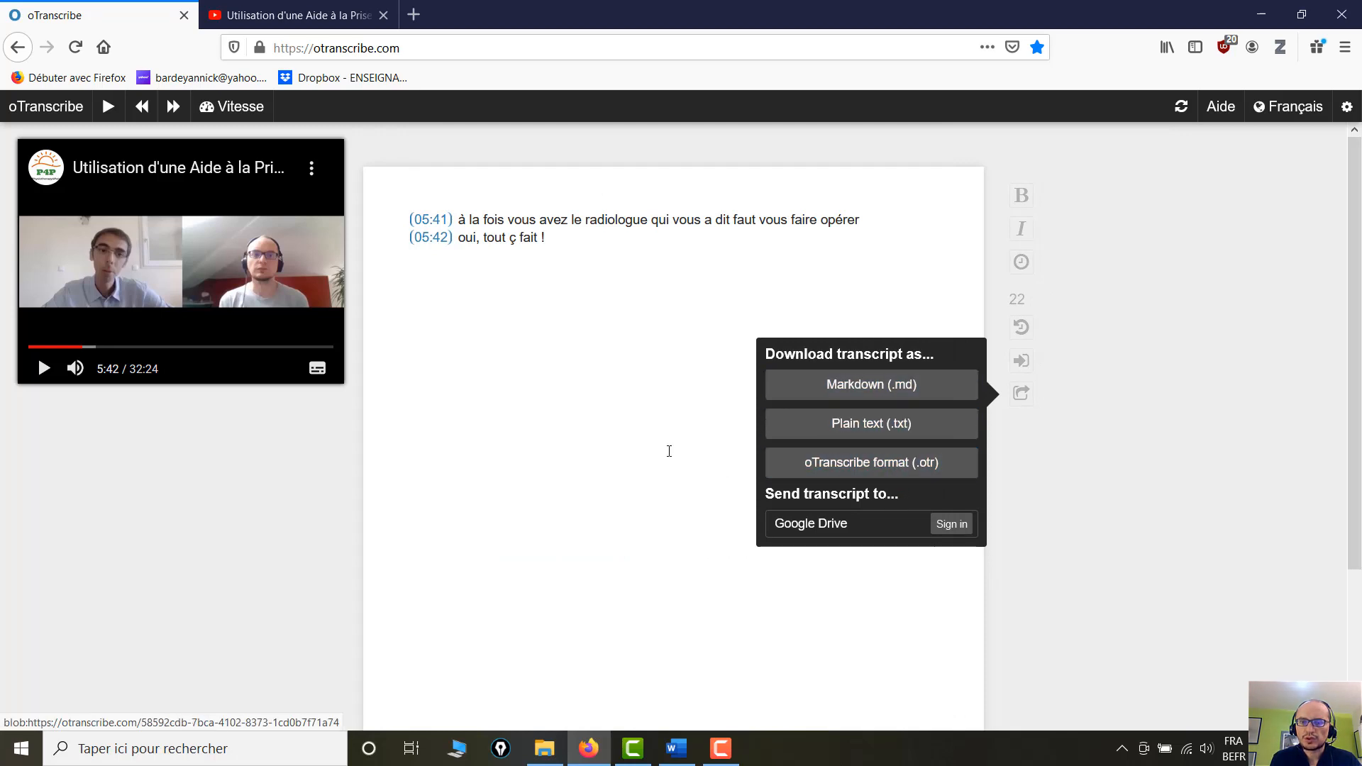
pyautogui.click(668, 425)
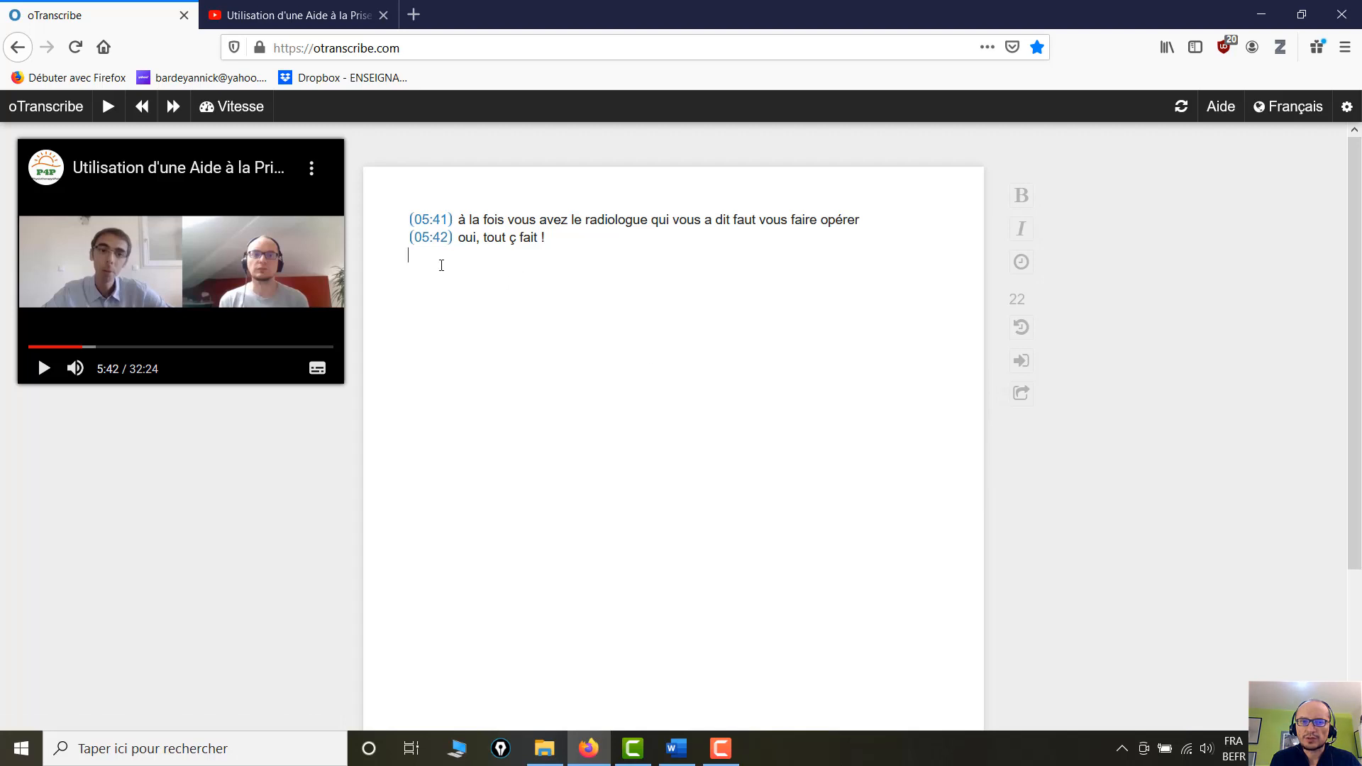
# Copy the entire transcript with both timestamped lines.
pyautogui.hotkey('ctrl', 'a')
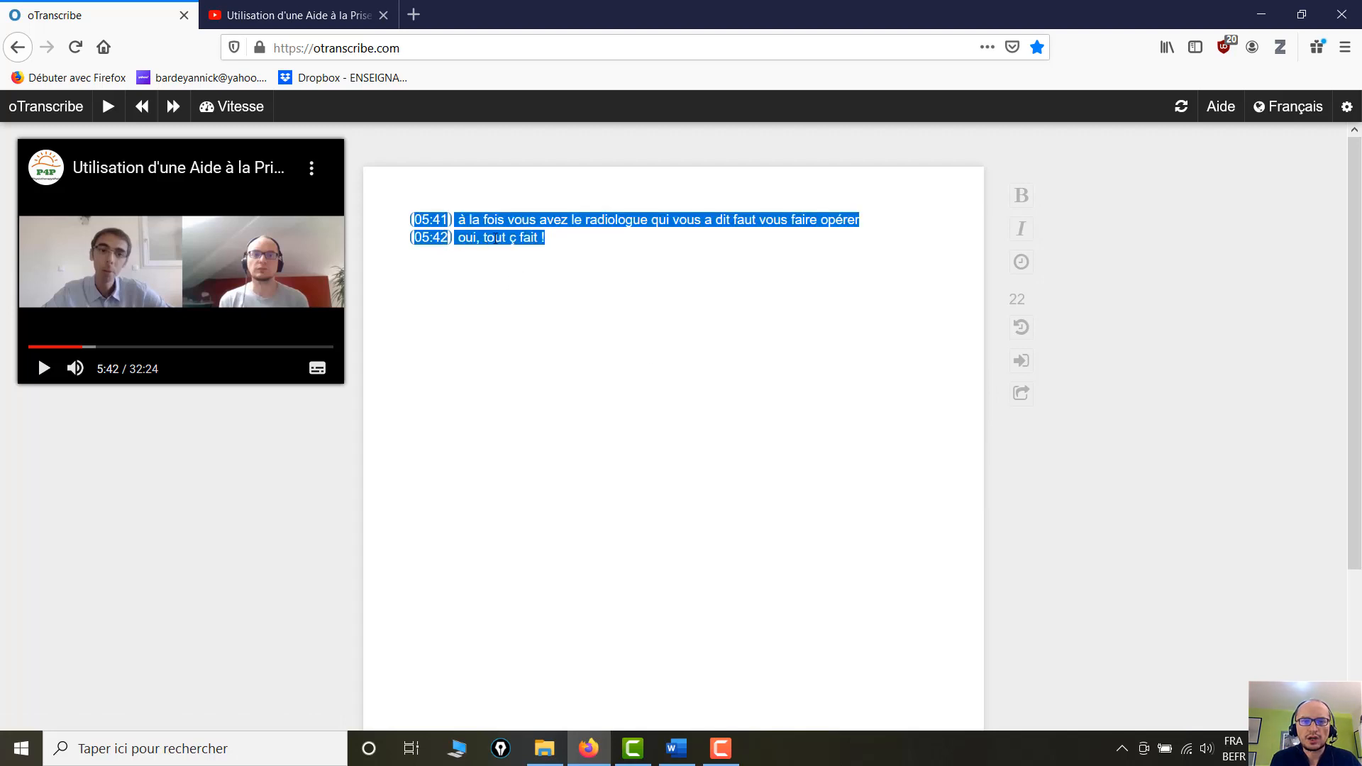
pyautogui.rightClick(495, 238)
pyautogui.click(562, 288)
# Switch to Word, create a blank document in a maximised window and paste the copied transcript into it.
pyautogui.click(243, 752)
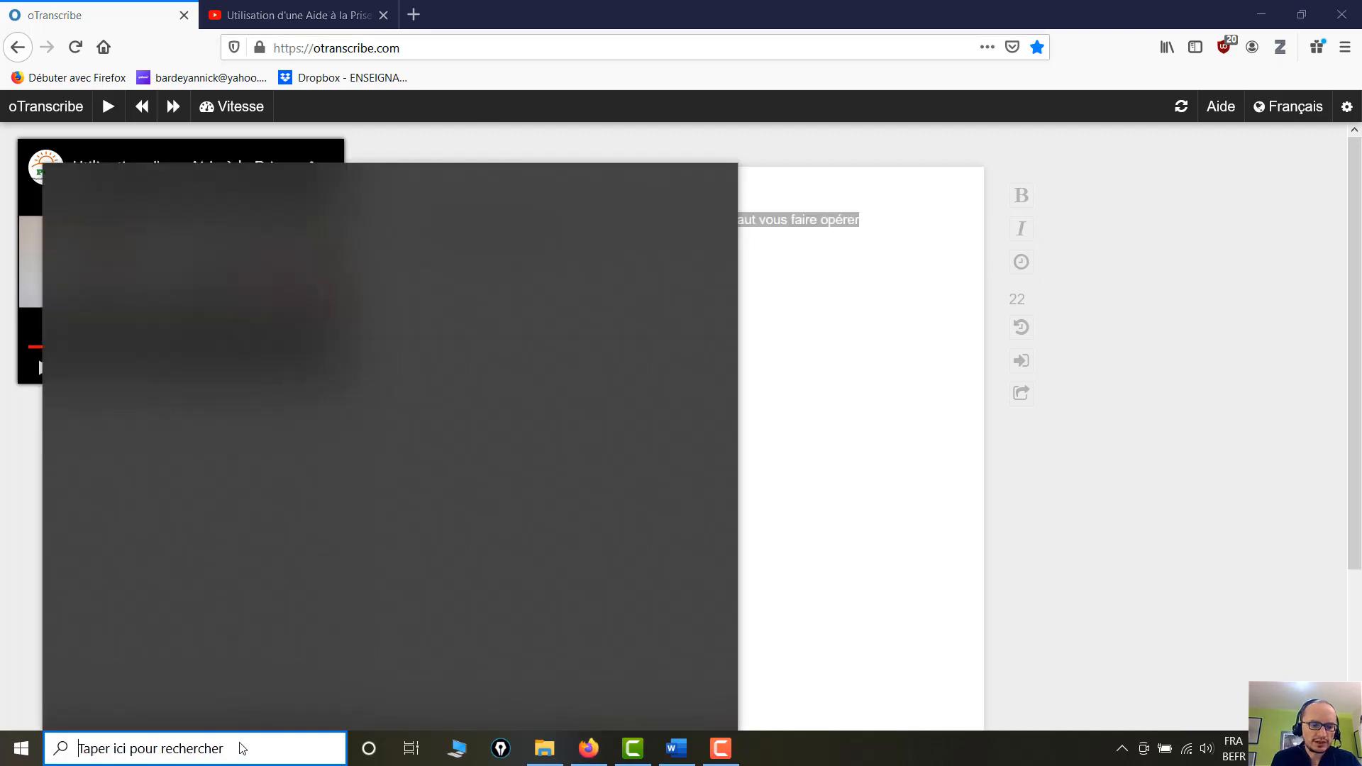
pyautogui.write('word')
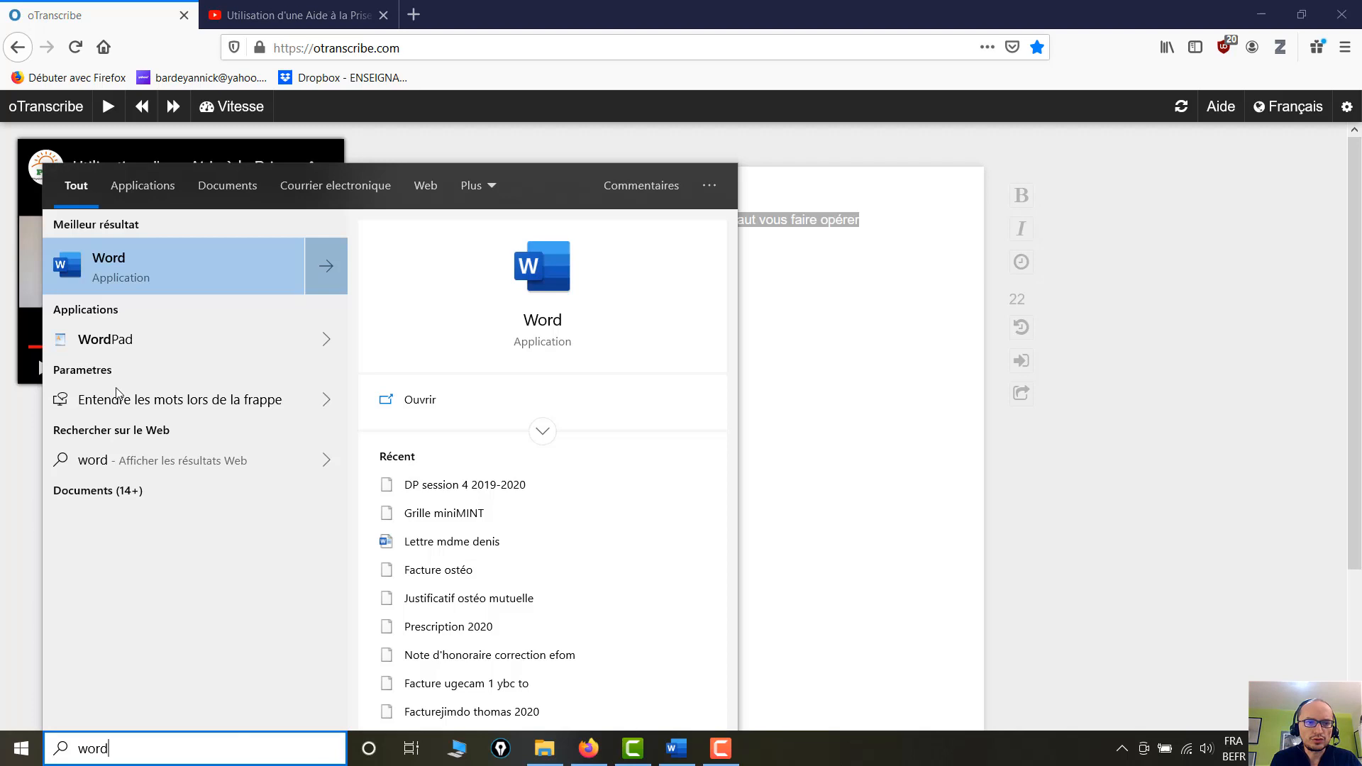
pyautogui.click(78, 281)
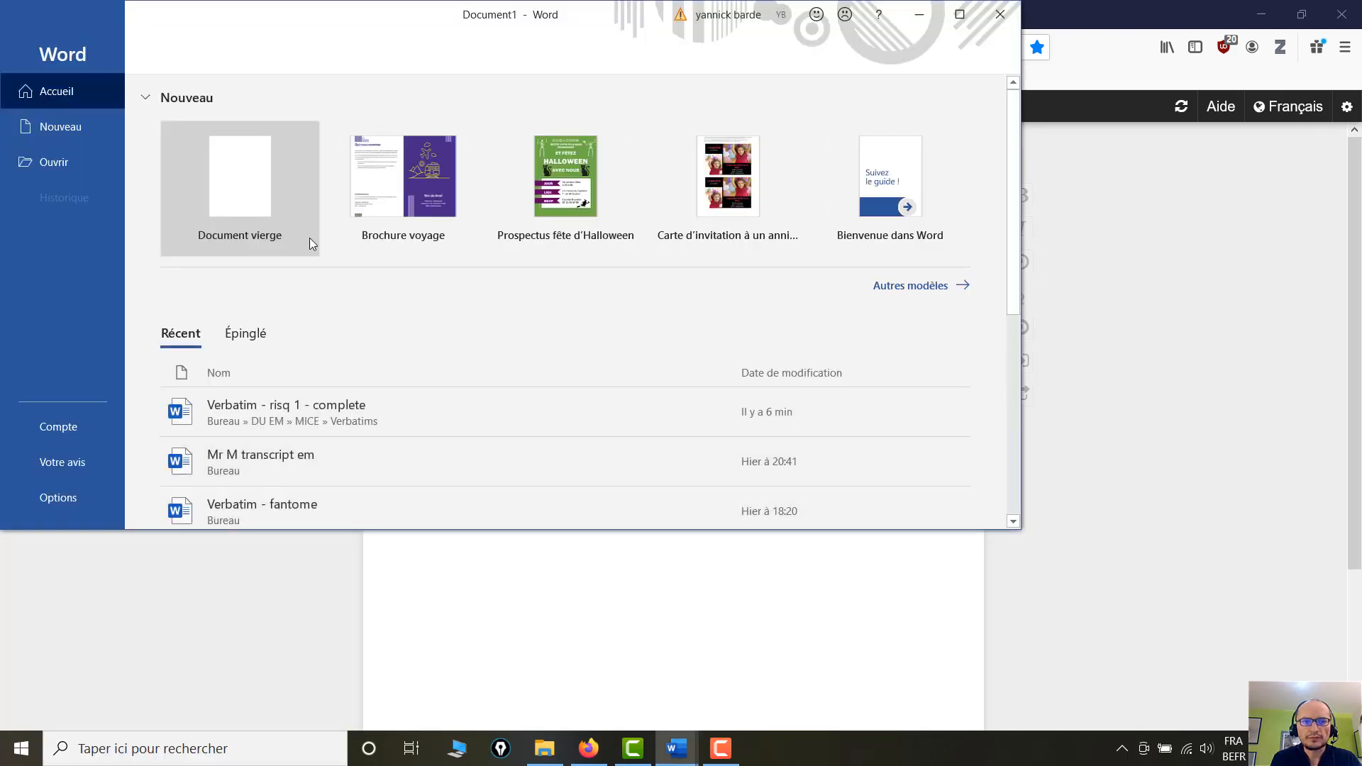
pyautogui.click(248, 197)
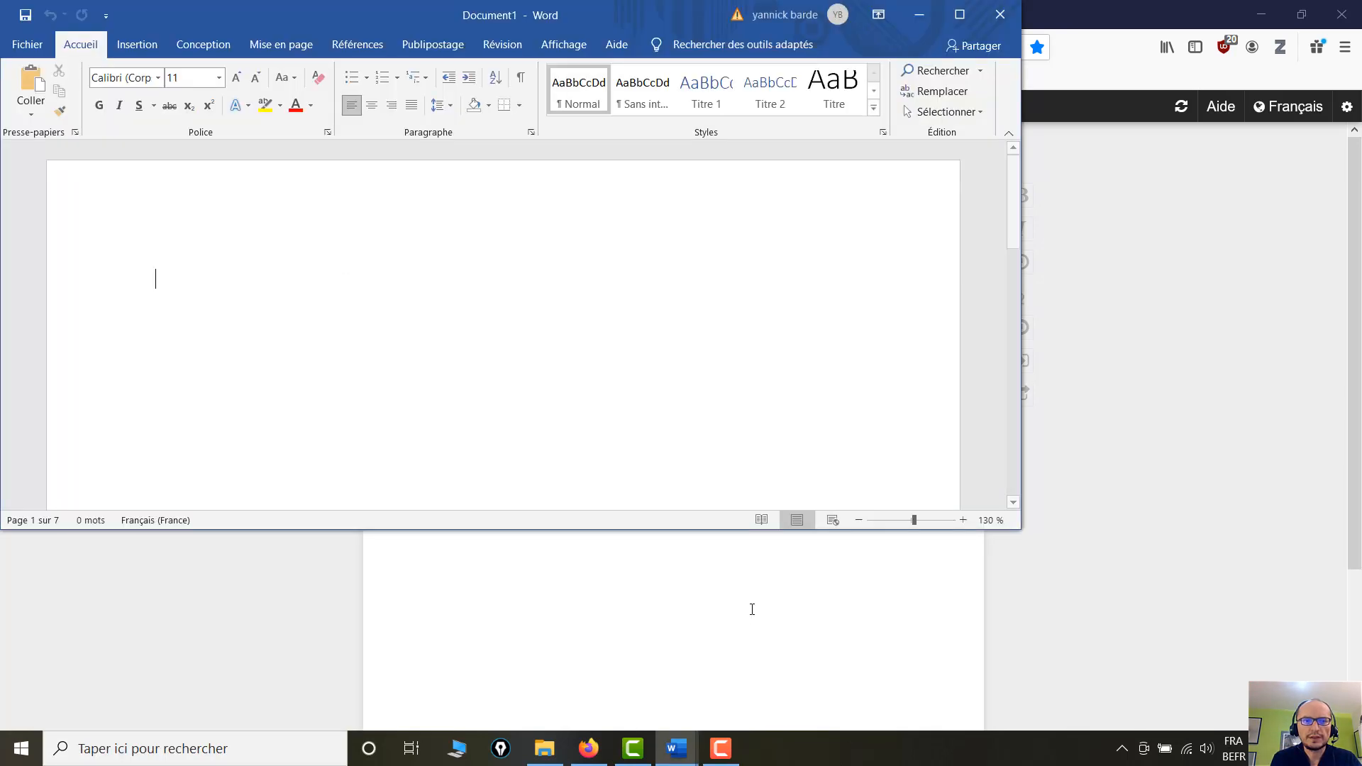
pyautogui.click(960, 15)
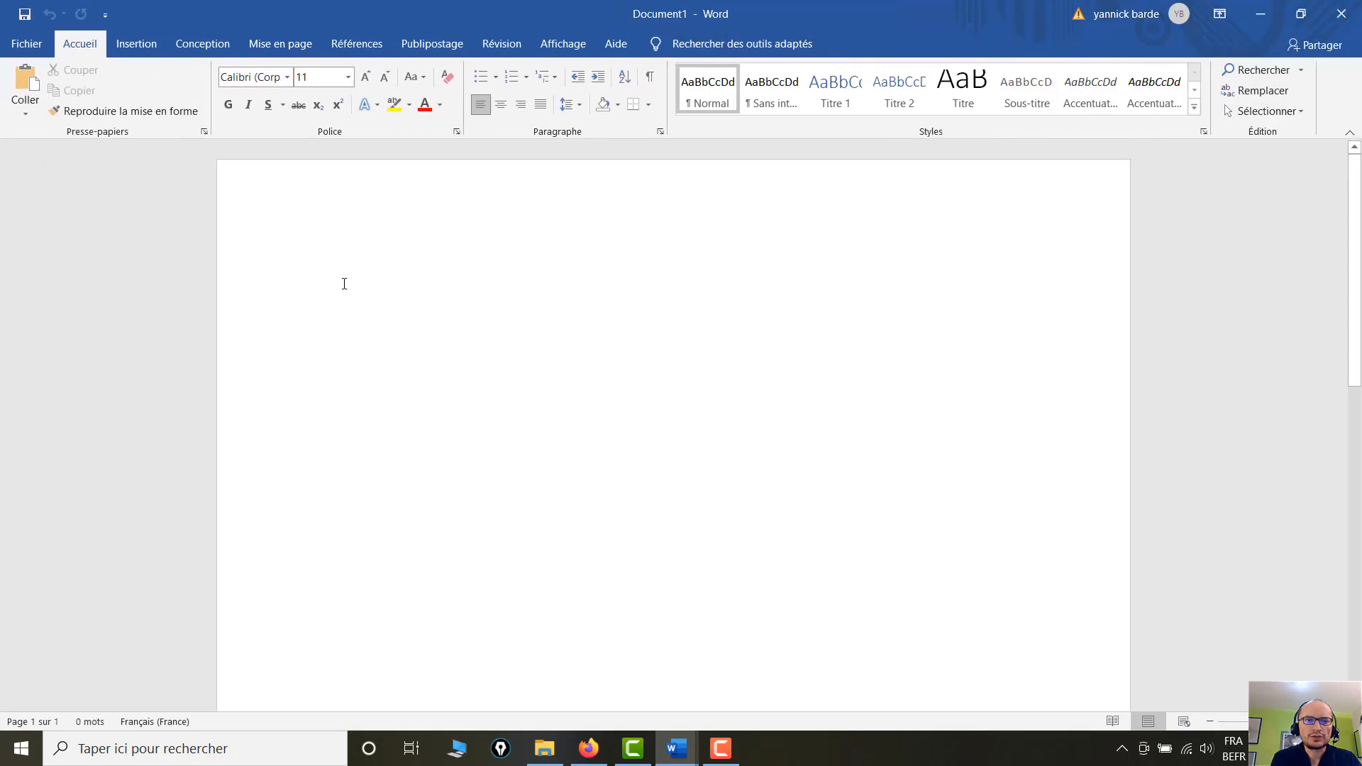
pyautogui.rightClick(343, 283)
pyautogui.click(433, 362)
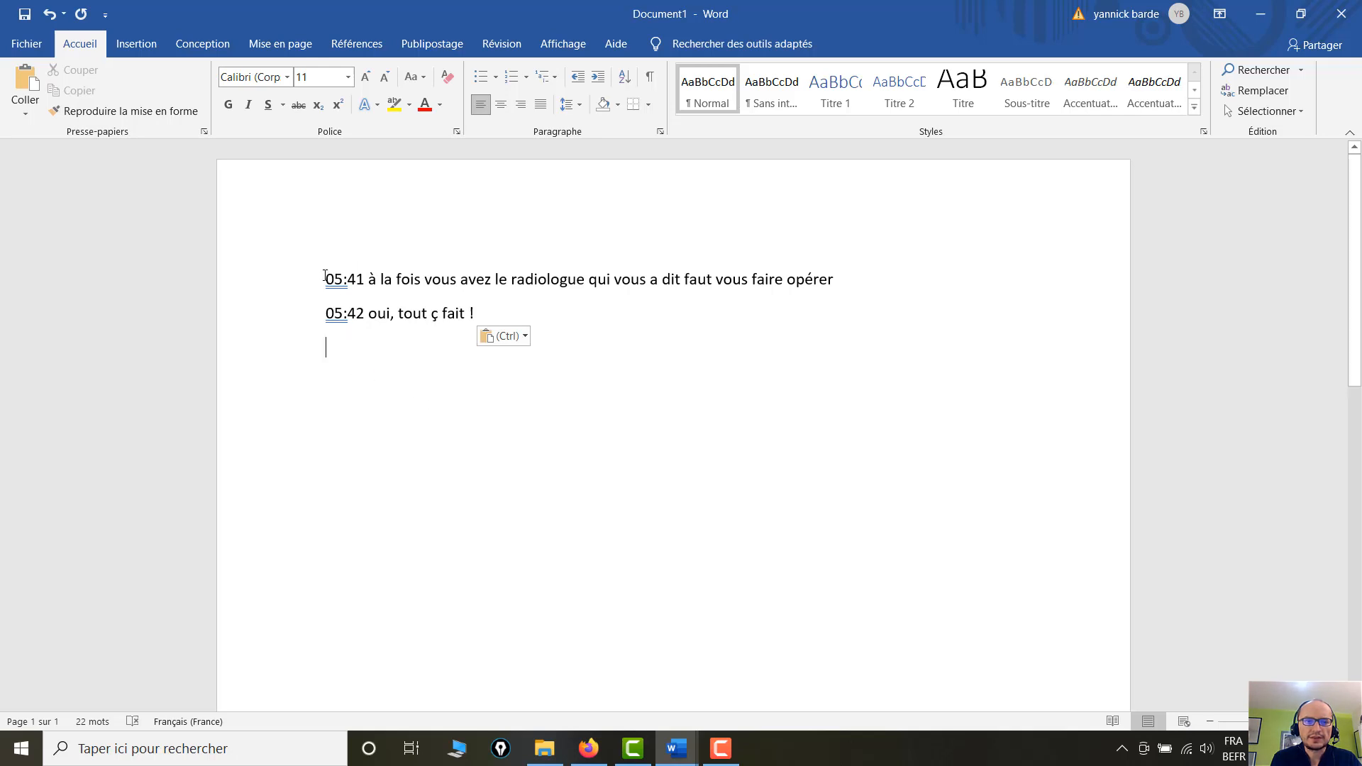
# Convert the two pasted transcript lines into a one-column table split at paragraph marks, with automatic fixed column width.
pyautogui.moveTo(324, 275); pyautogui.dragTo(507, 322)
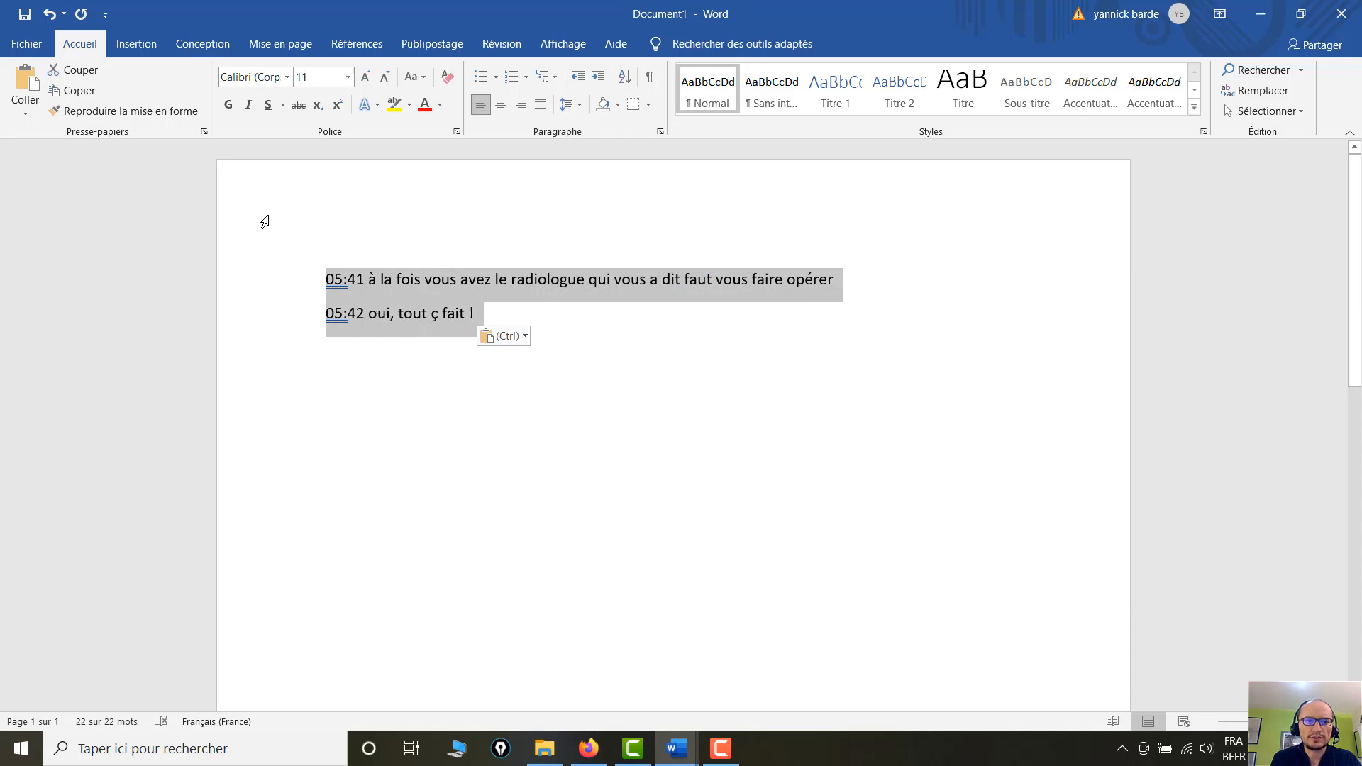
pyautogui.click(139, 44)
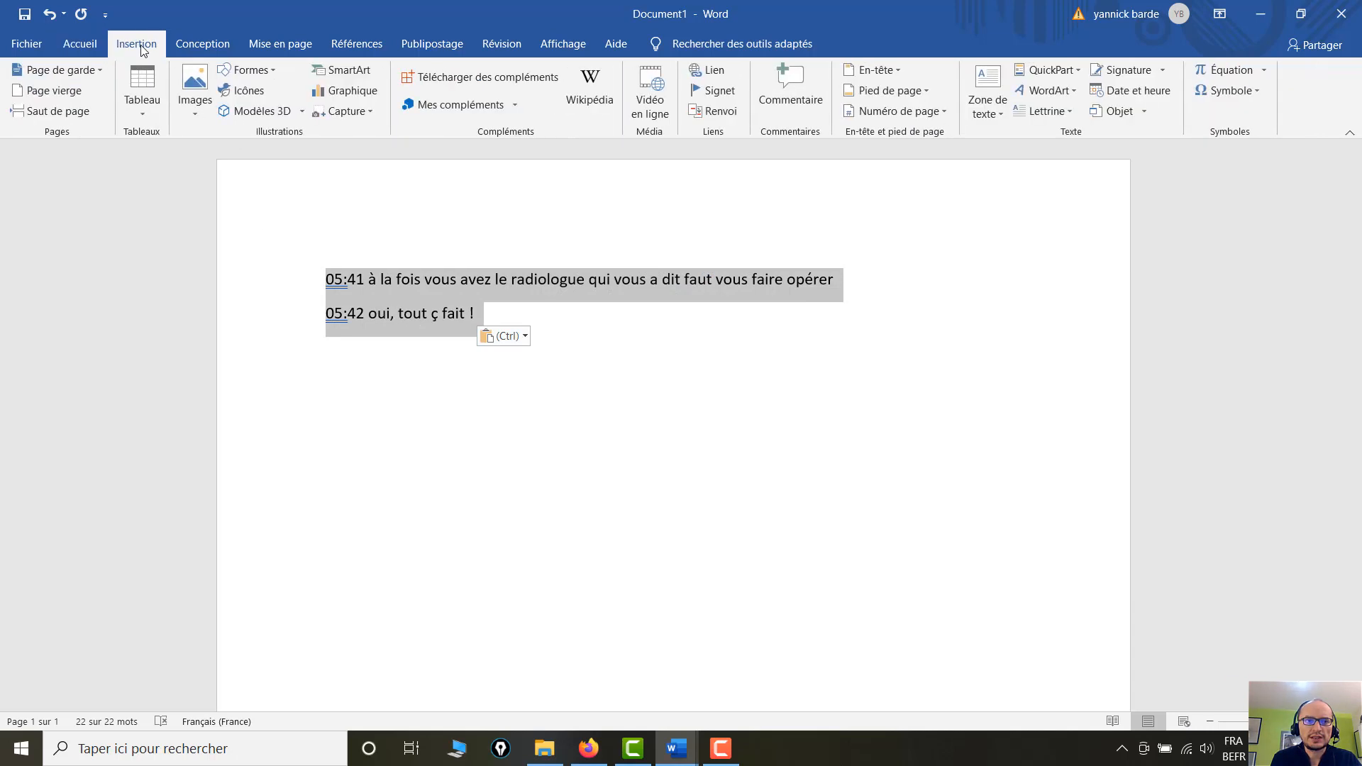
pyautogui.click(143, 88)
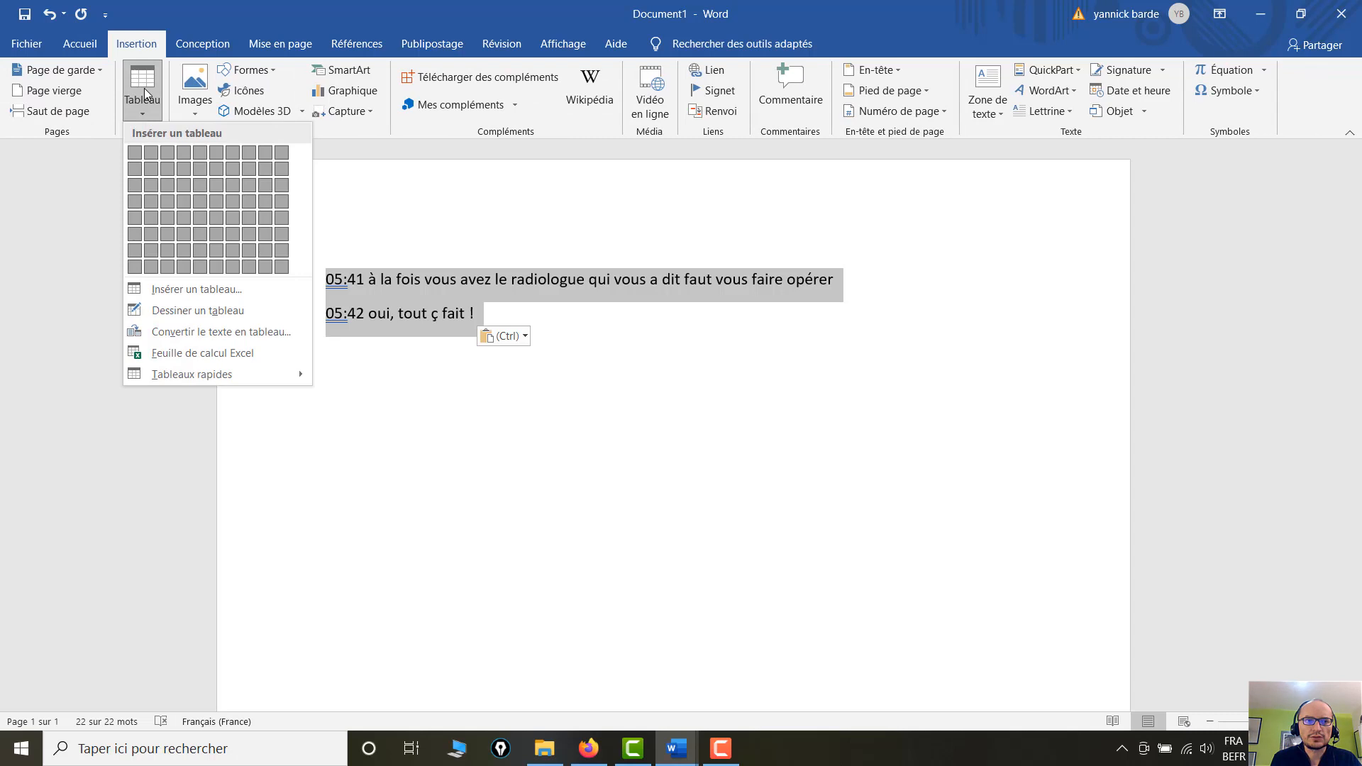
pyautogui.click(195, 334)
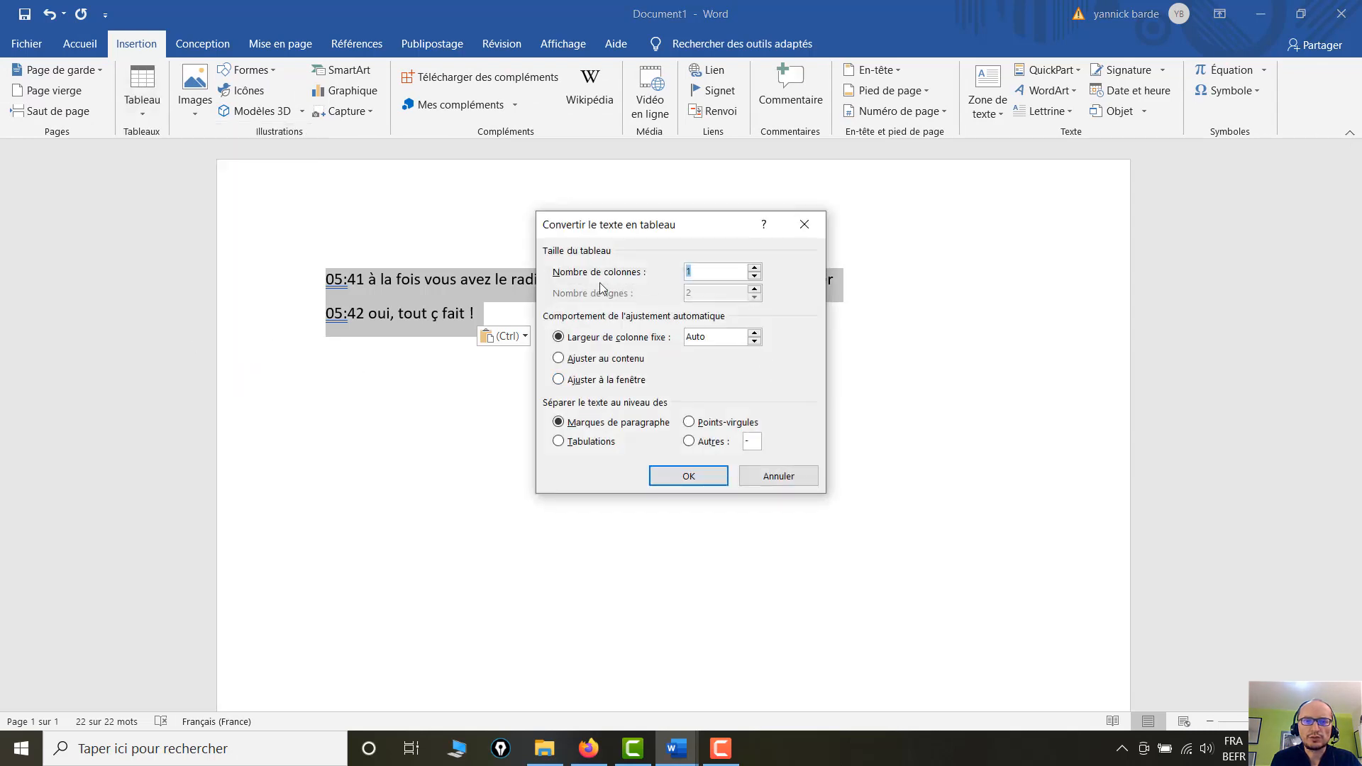
pyautogui.click(691, 476)
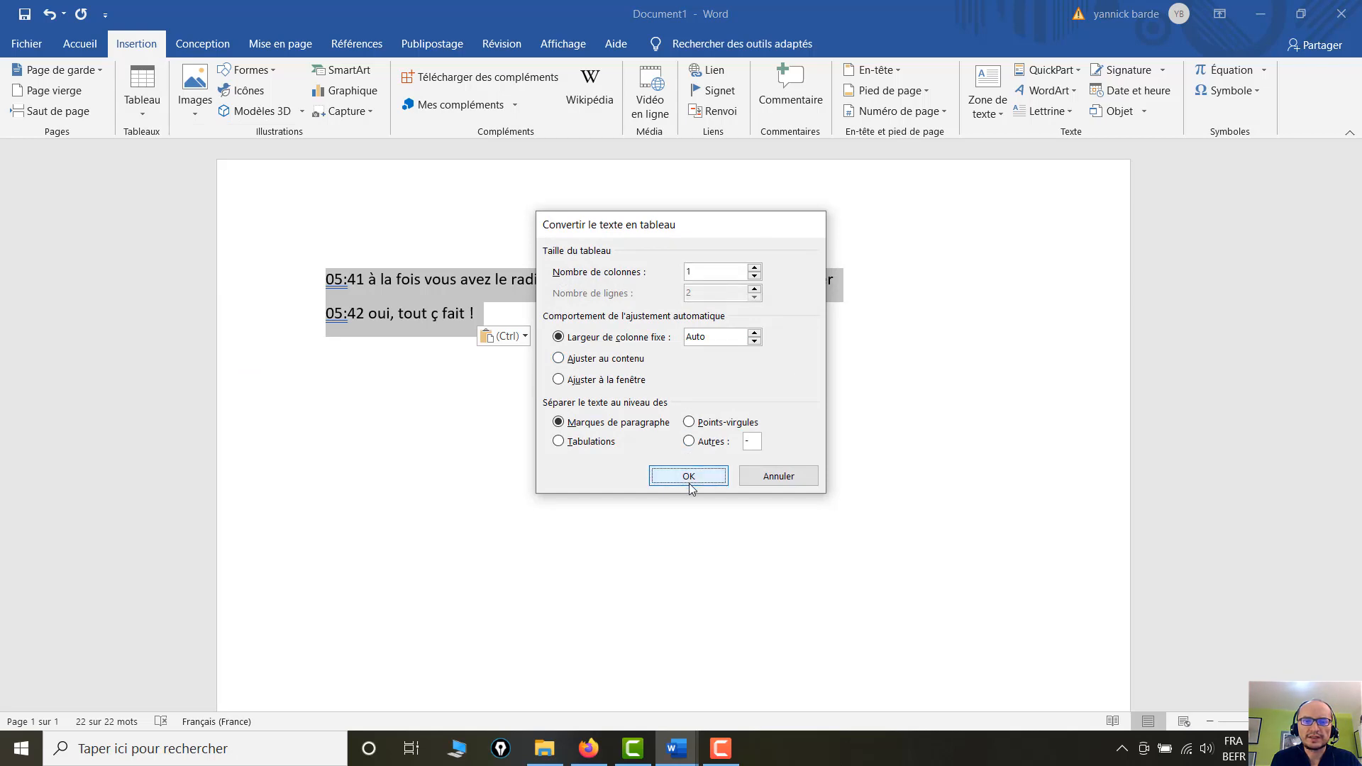
pyautogui.click(531, 419)
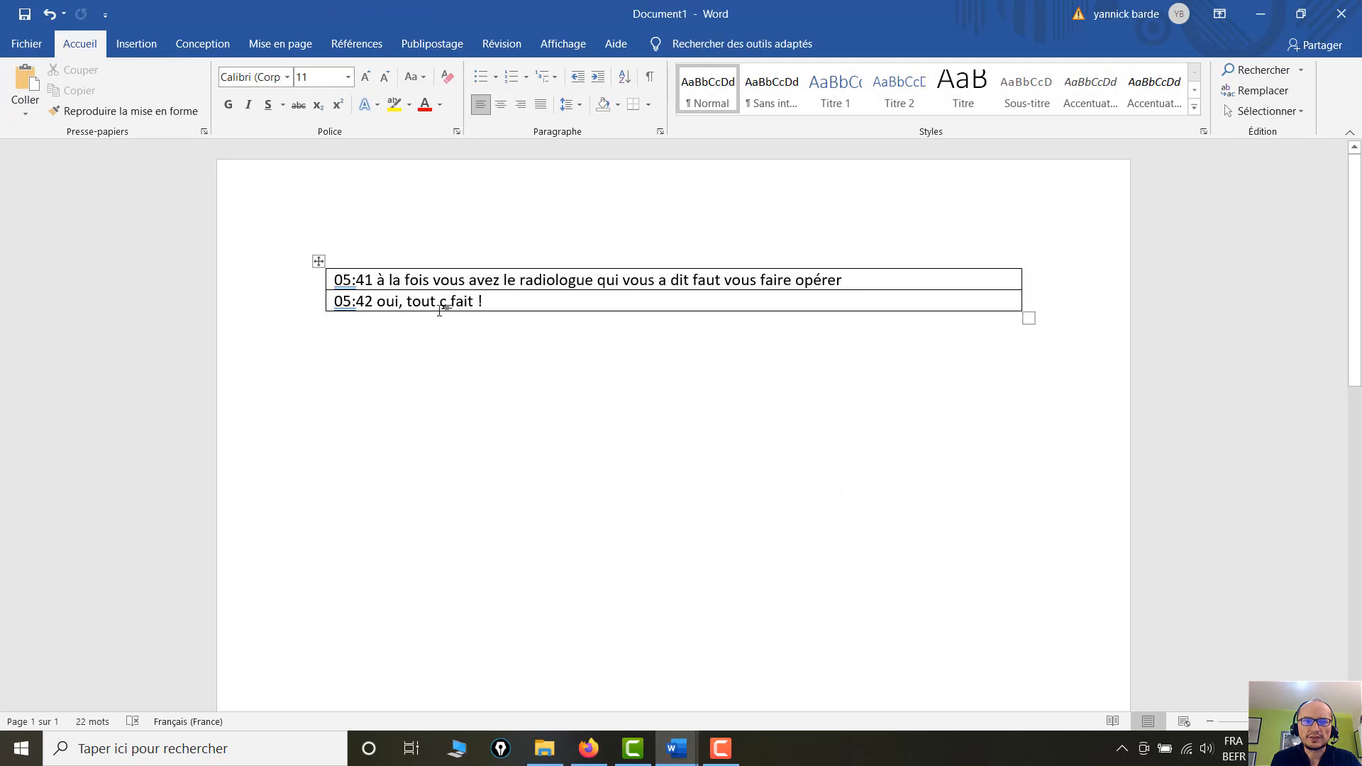
# Apply the plain table style with light grey borders and banded rows to the whole transcript table.
pyautogui.click(317, 264)
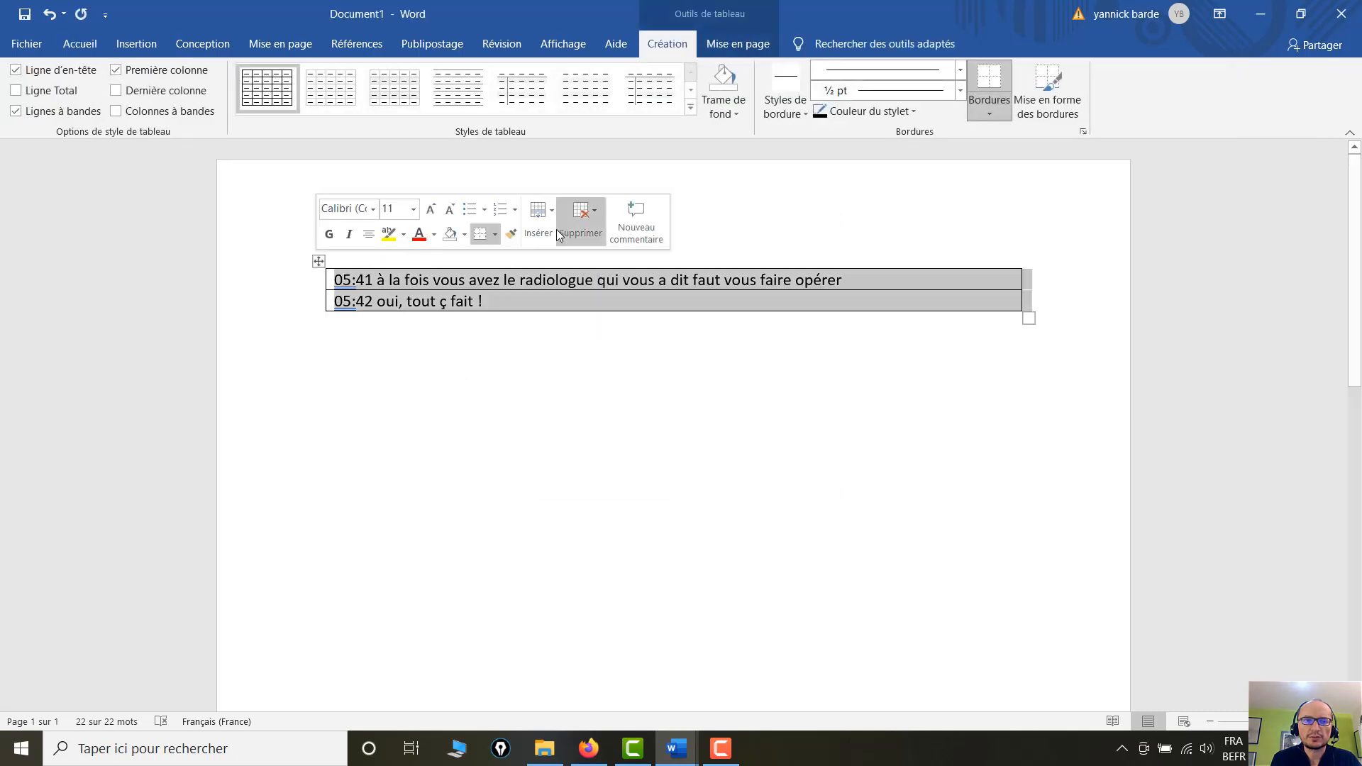
pyautogui.click(404, 101)
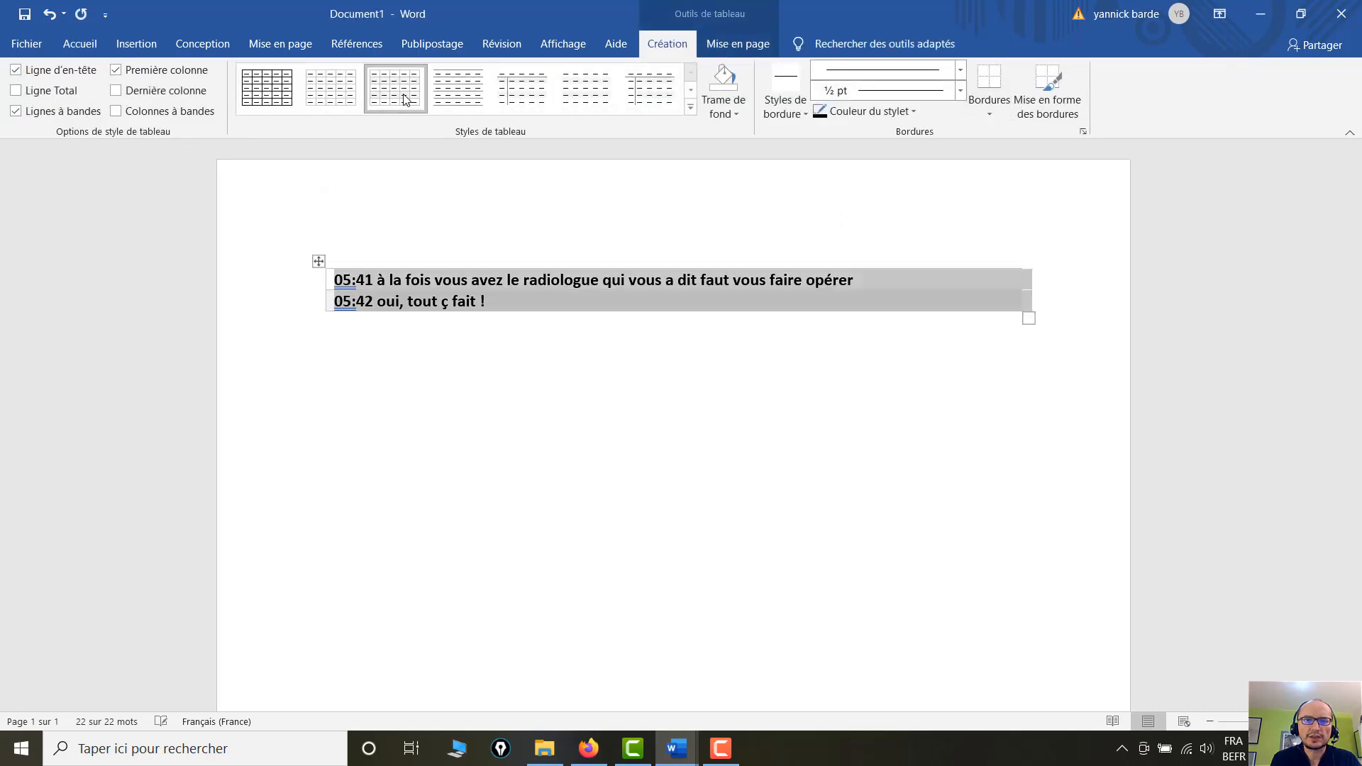
pyautogui.click(527, 382)
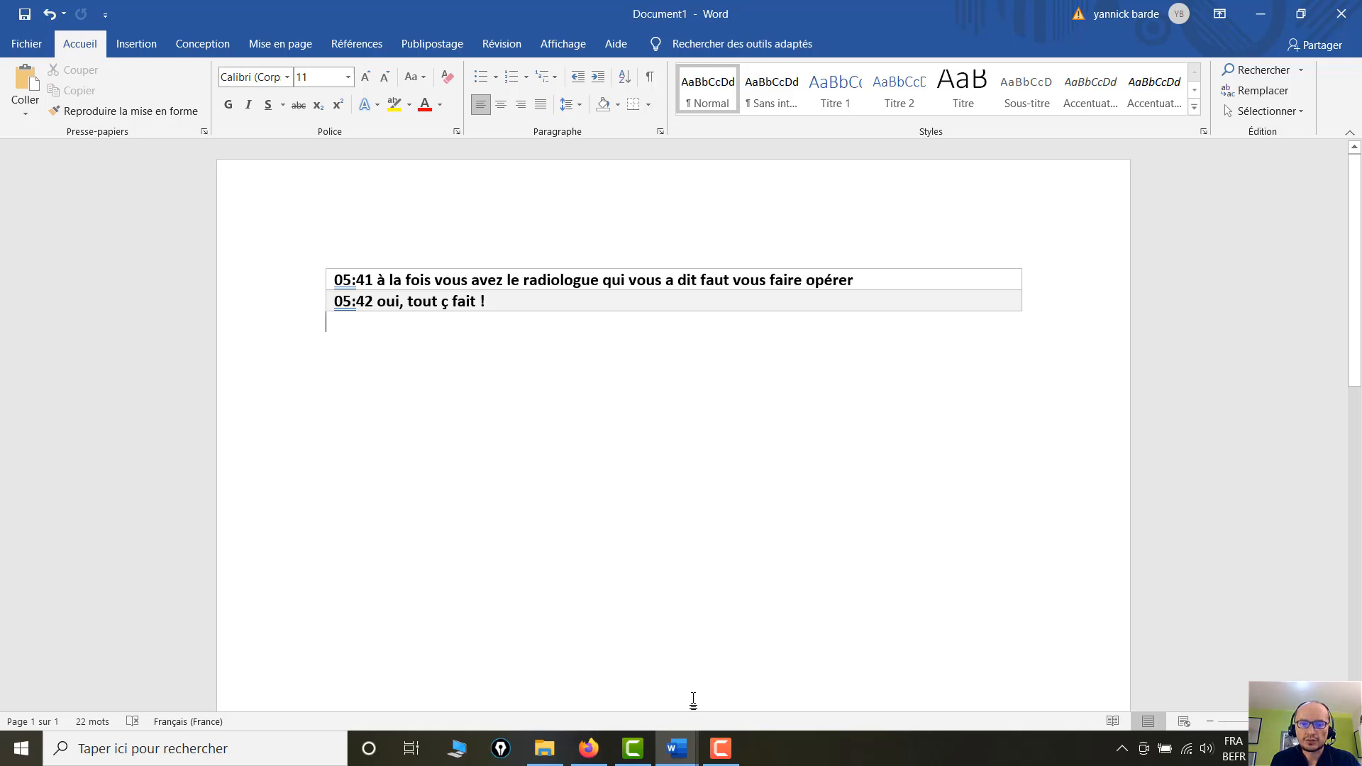
# Switch to the open Word document "Verbatim - risq 1 - complete" to view a finished transcription table.
pyautogui.moveTo(677, 749)
pyautogui.click(627, 704)
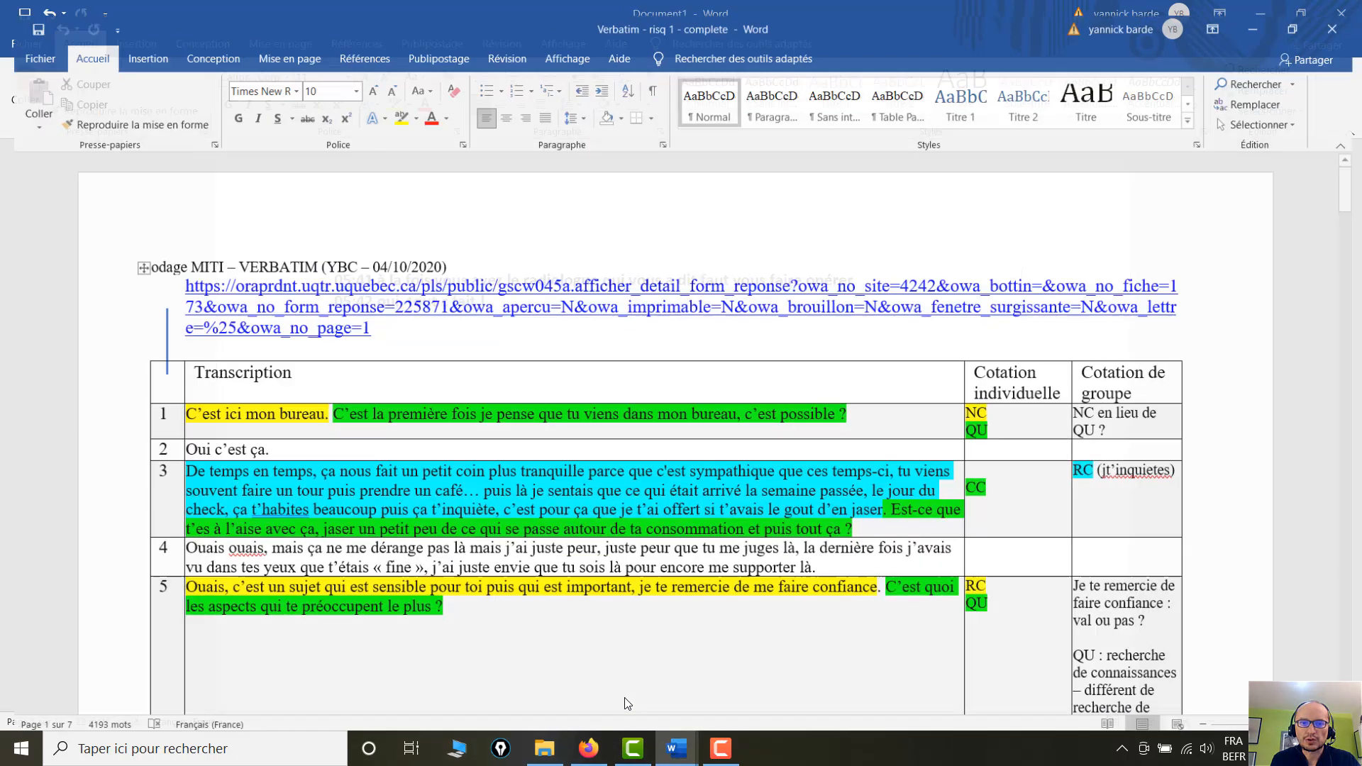
# Examine the finished transcription table's numbered speech turns, colour-highlighted passages and the individual and group coding columns.
pyautogui.scroll(-5, 620, 328)
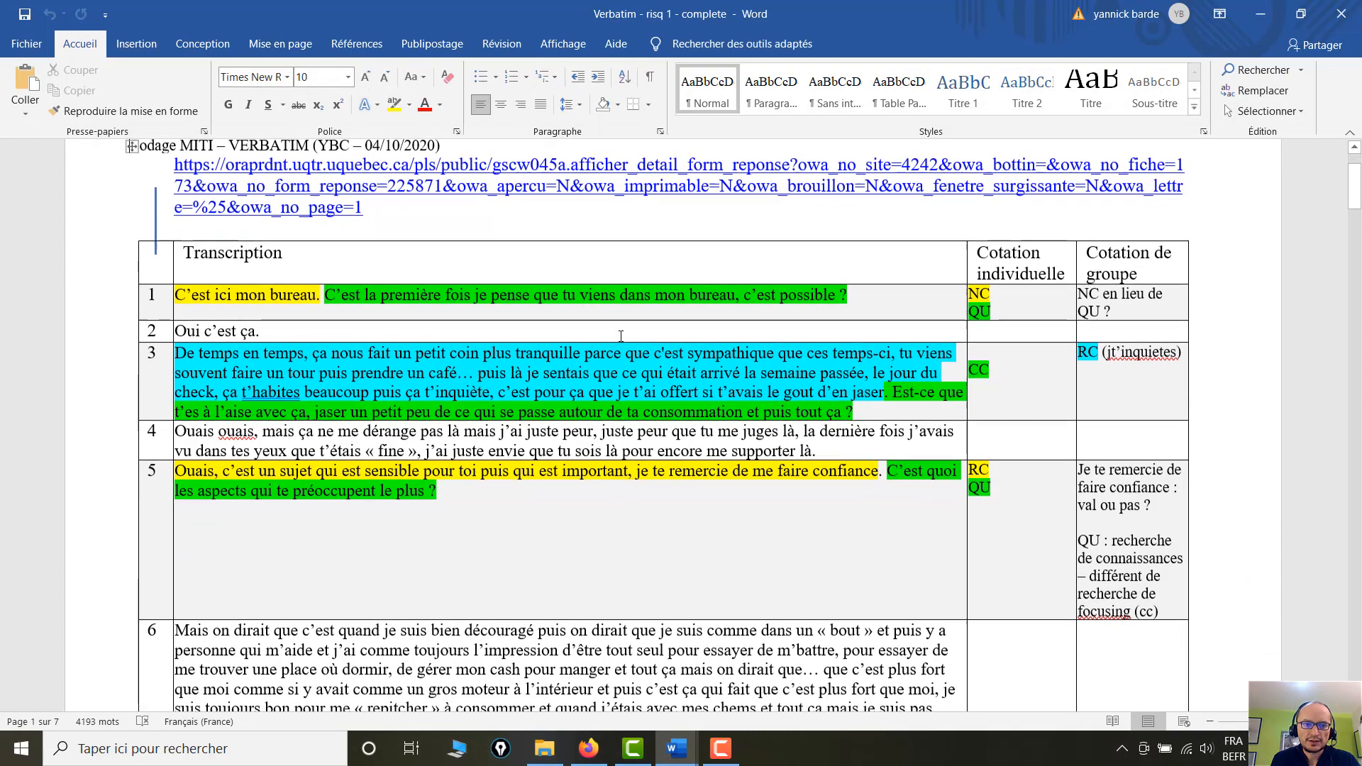
pyautogui.scroll(1, 669, 398)
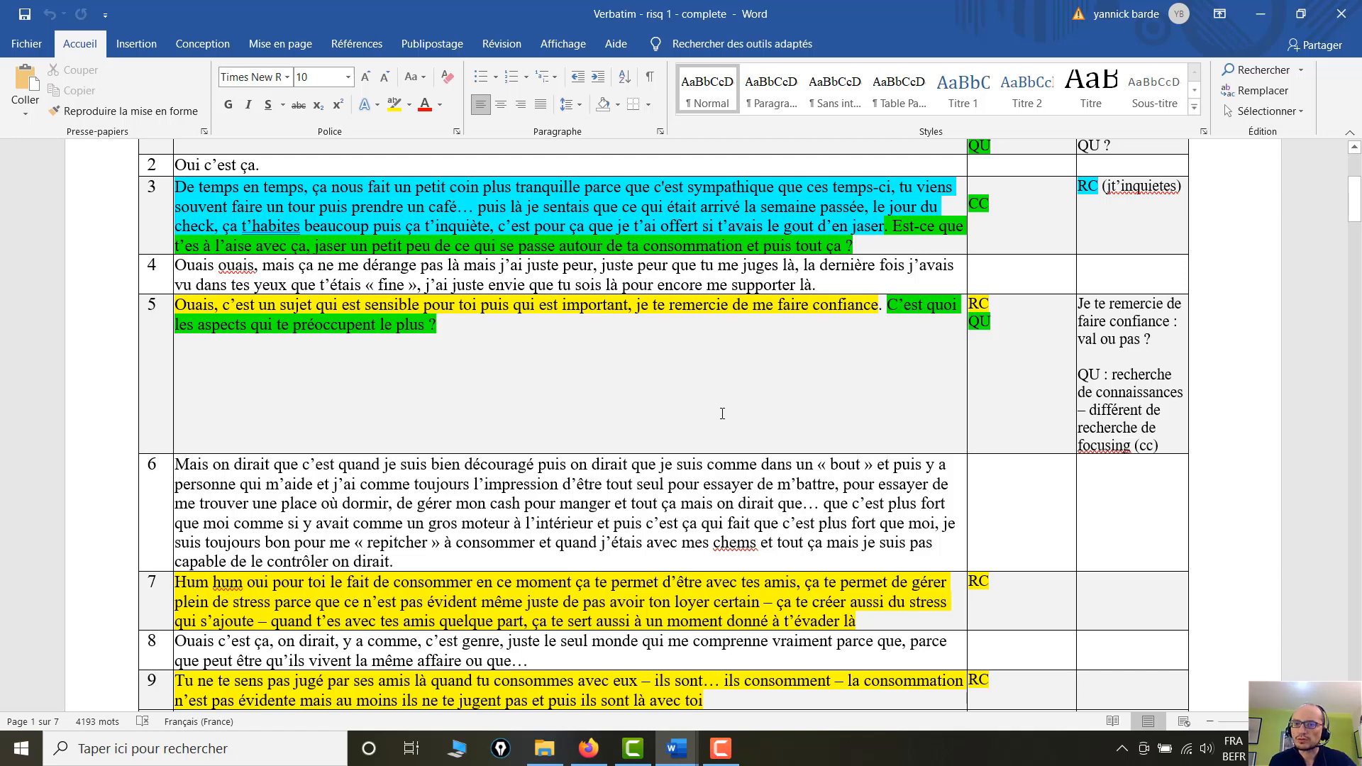
pyautogui.scroll(2, 842, 389)
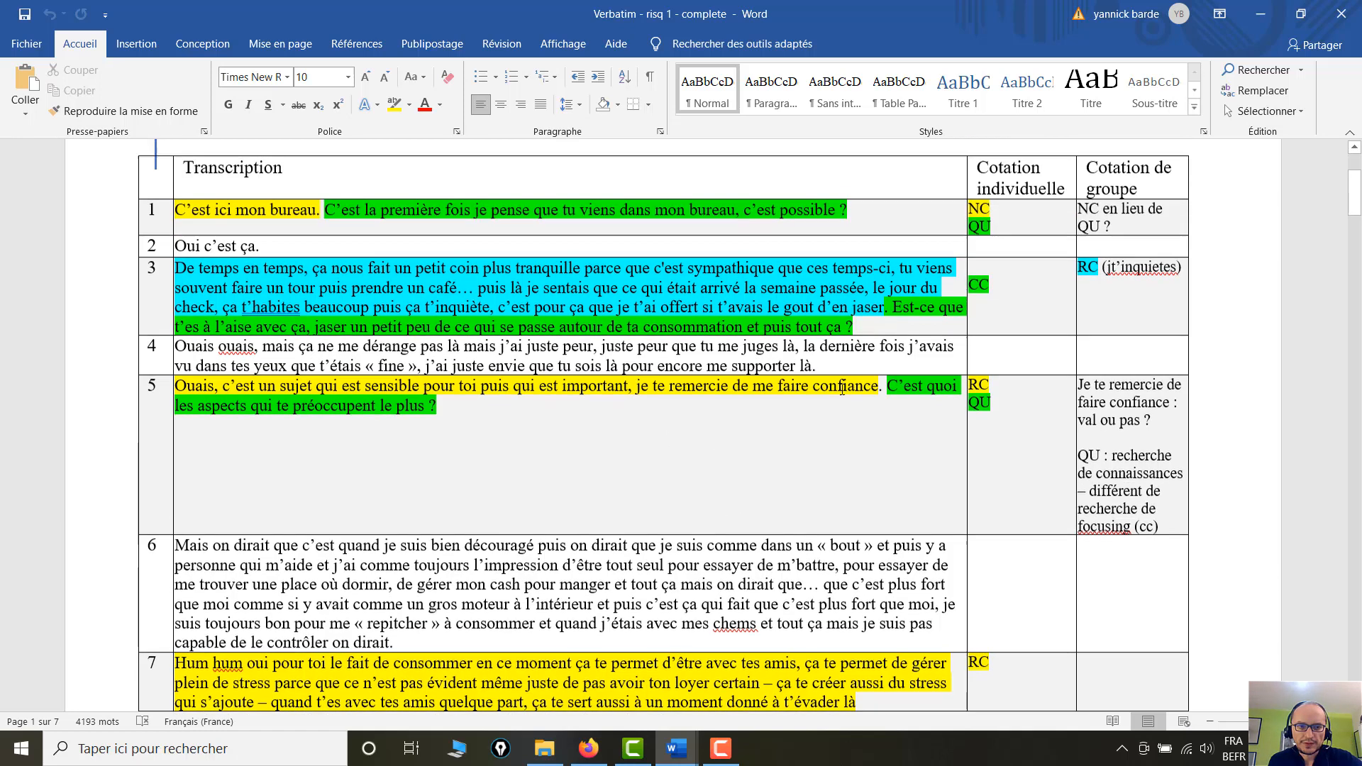
pyautogui.scroll(2, 843, 389)
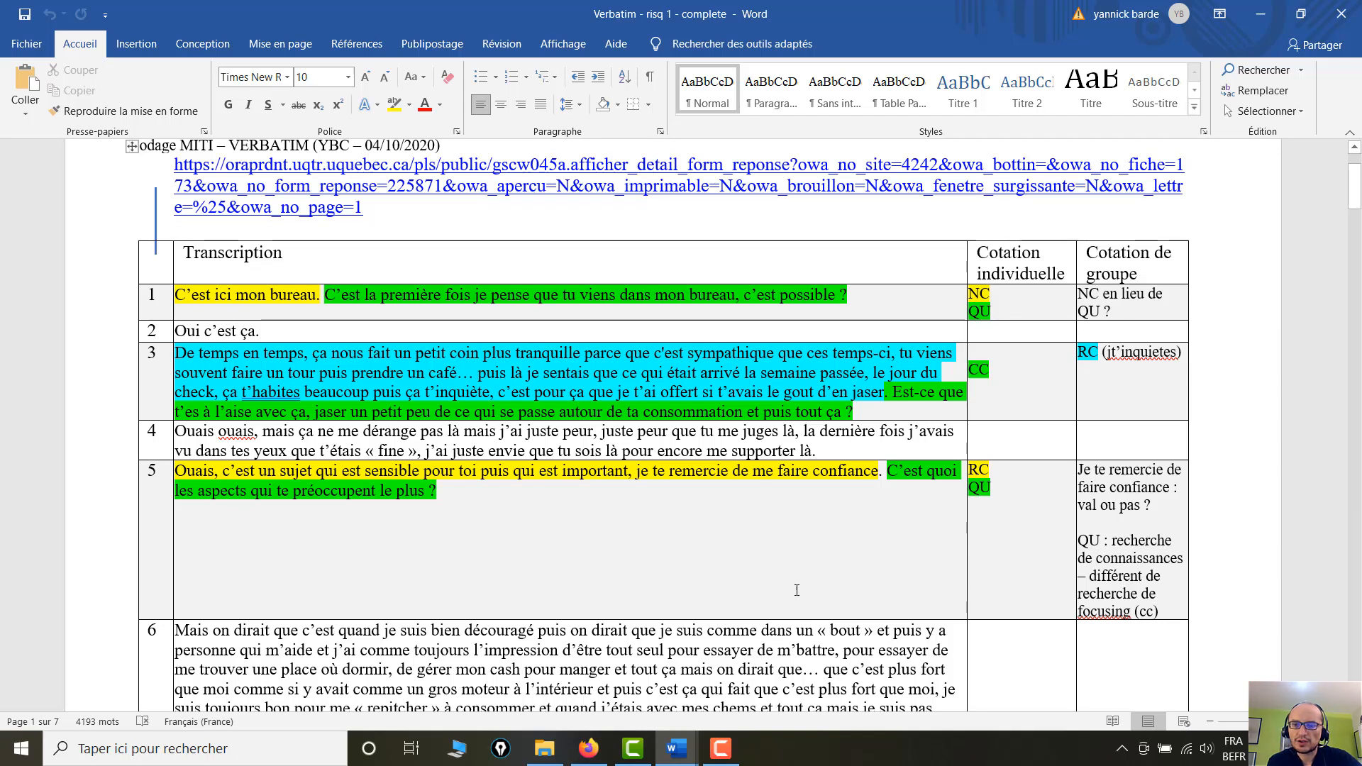
pyautogui.scroll(-15, 797, 591)
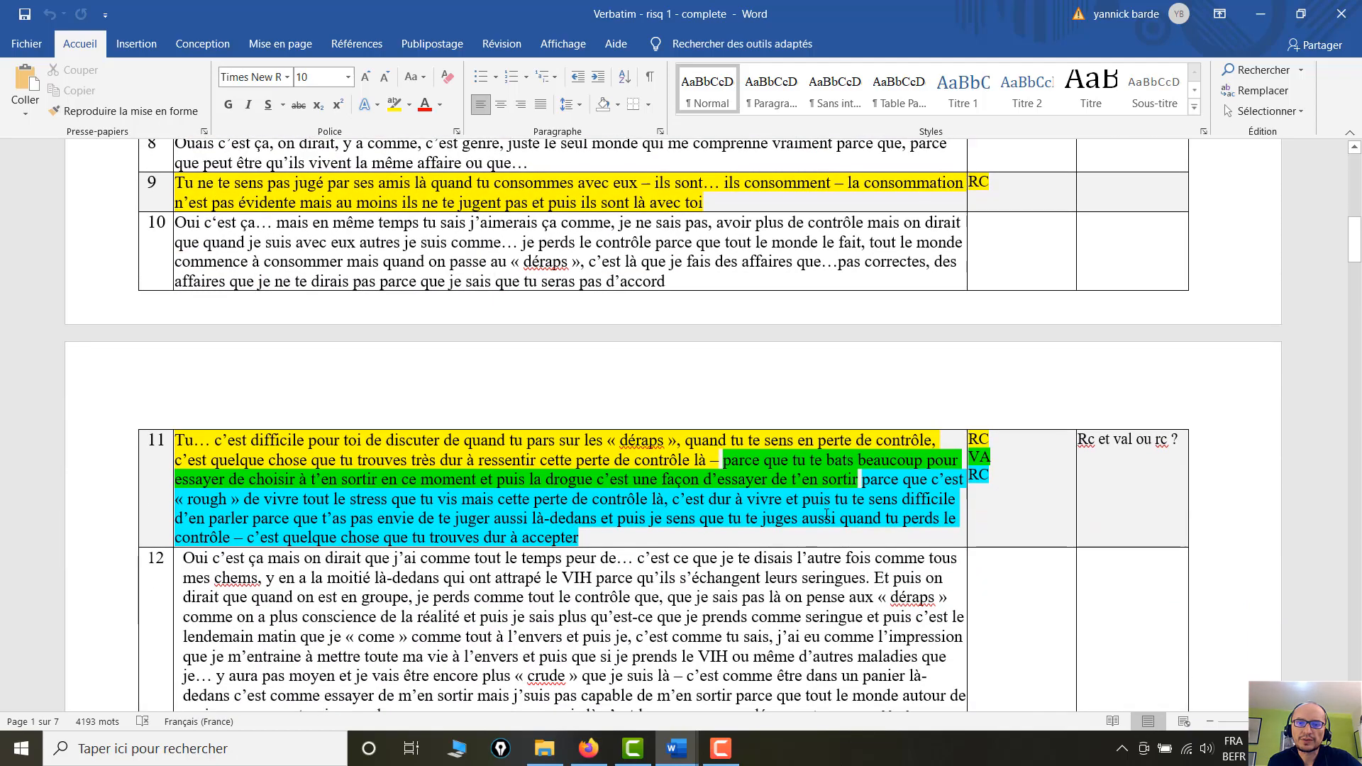
pyautogui.scroll(-10, 827, 514)
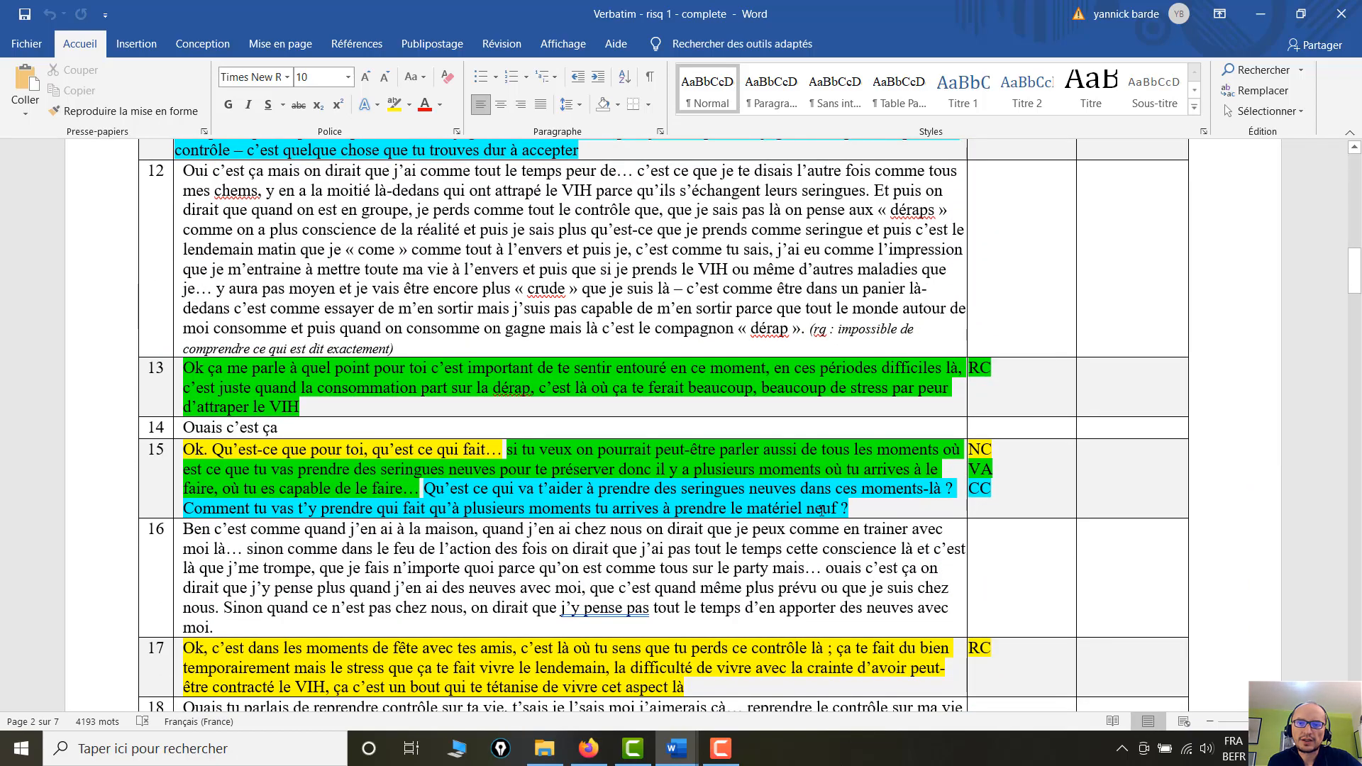
pyautogui.scroll(-3, 822, 510)
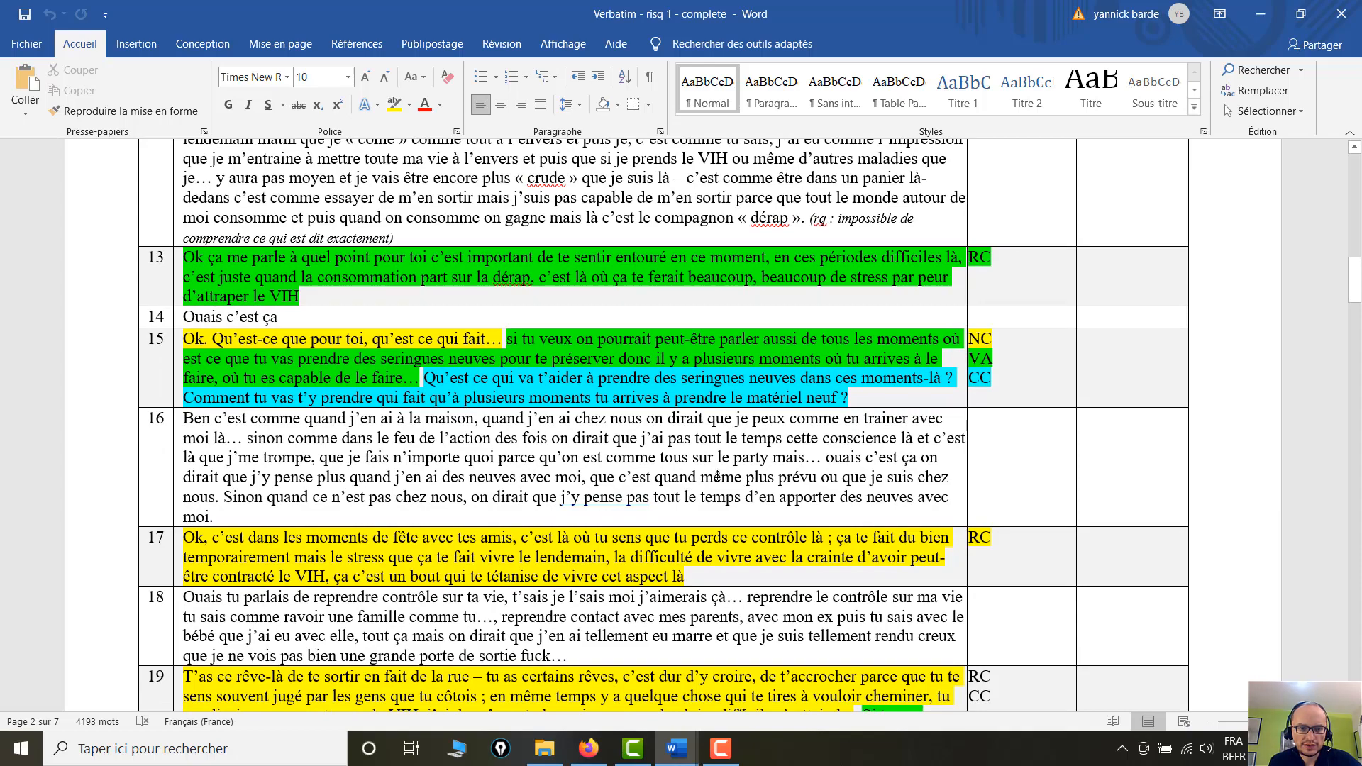
pyautogui.scroll(10, 717, 475)
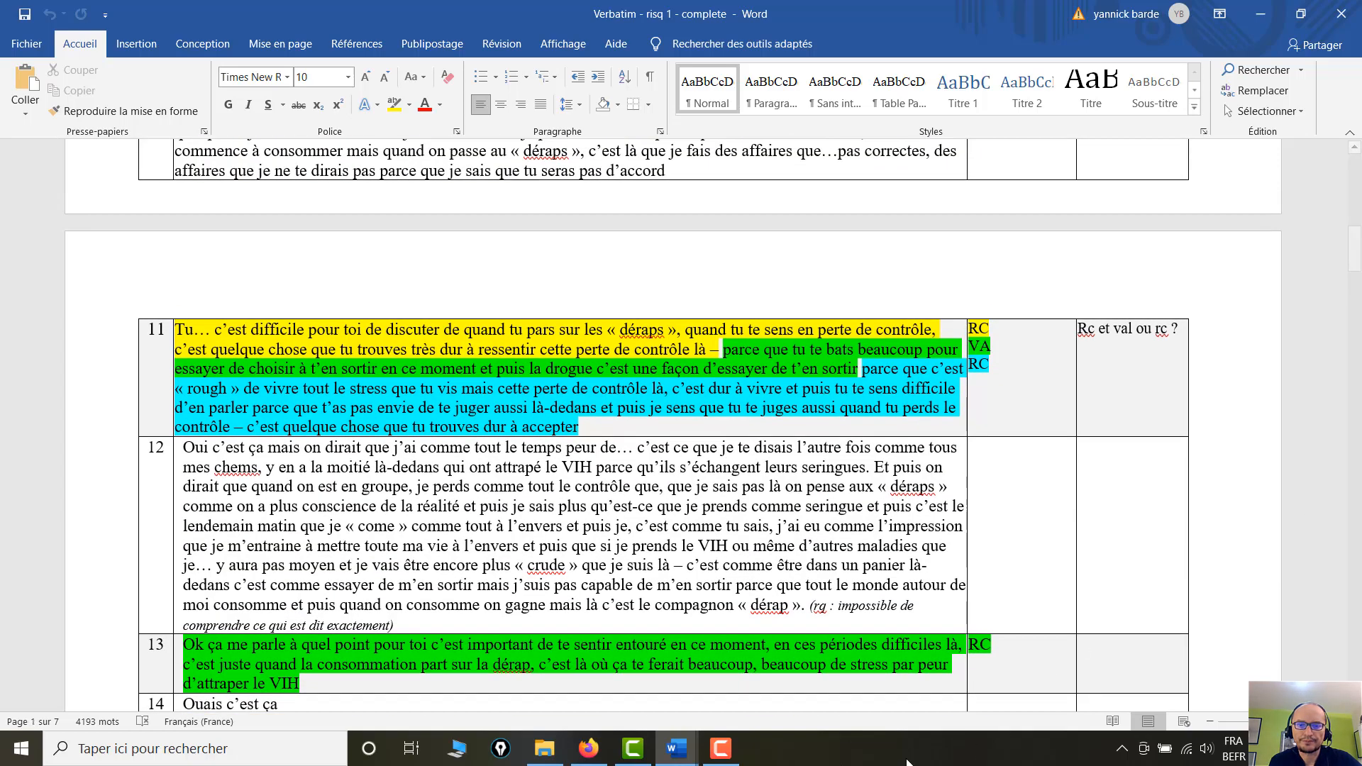
# Close the finished transcription document, switch to oTranscribe in Firefox and return to its home page.
pyautogui.click(1341, 14)
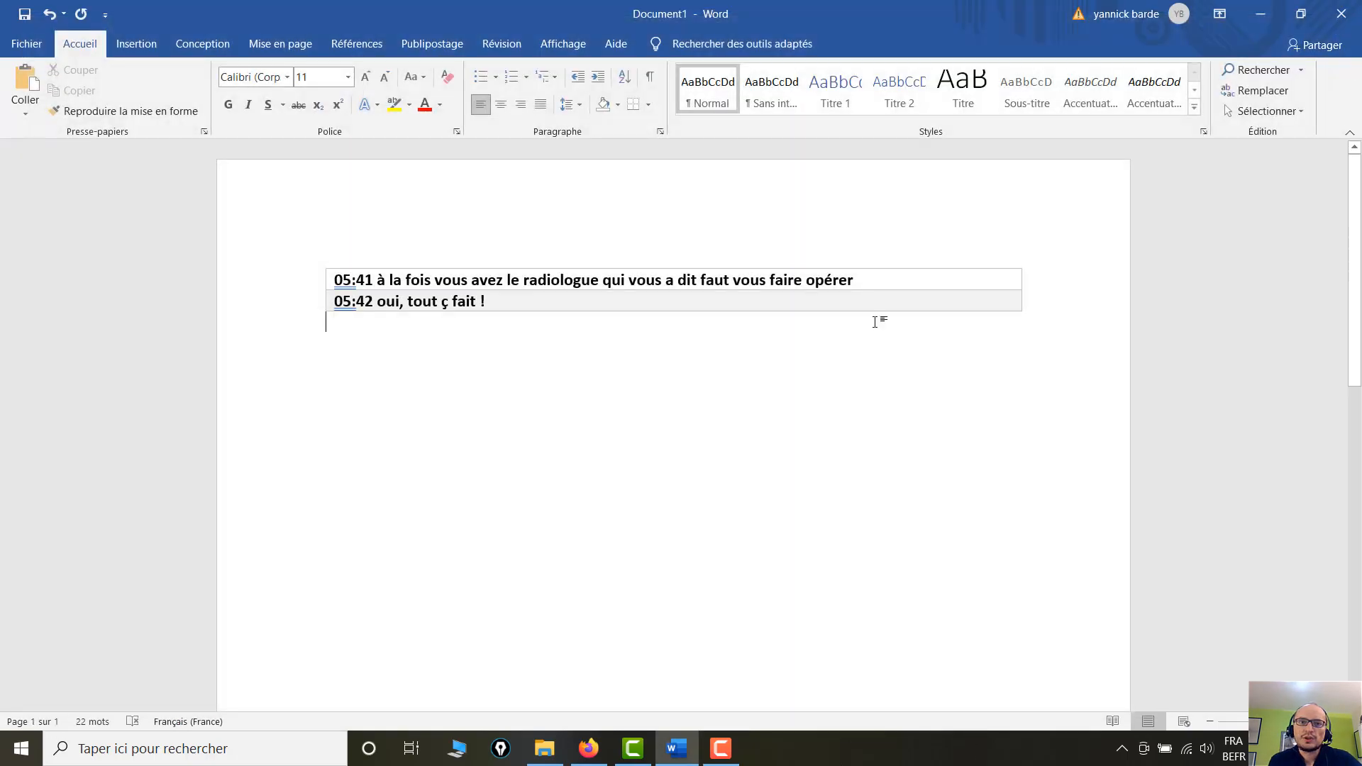
pyautogui.click(588, 749)
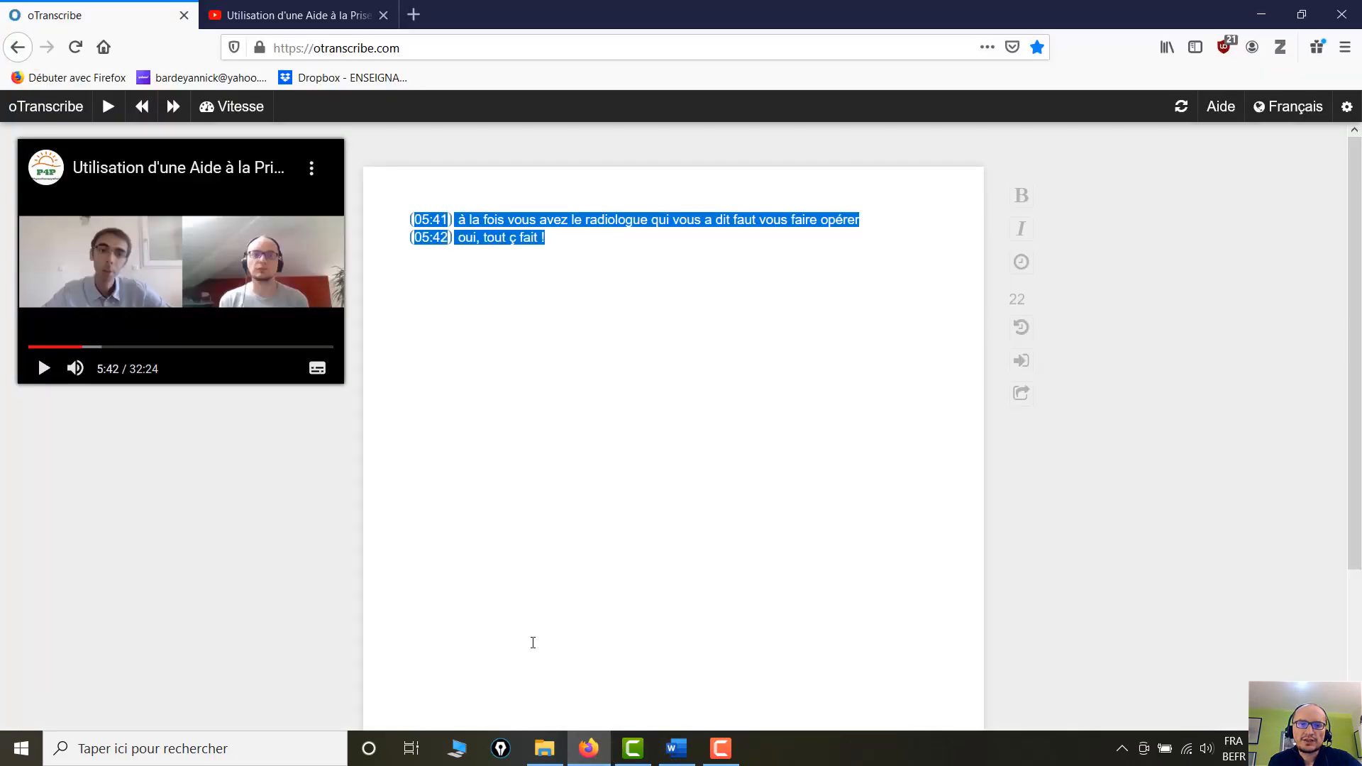
pyautogui.click(58, 106)
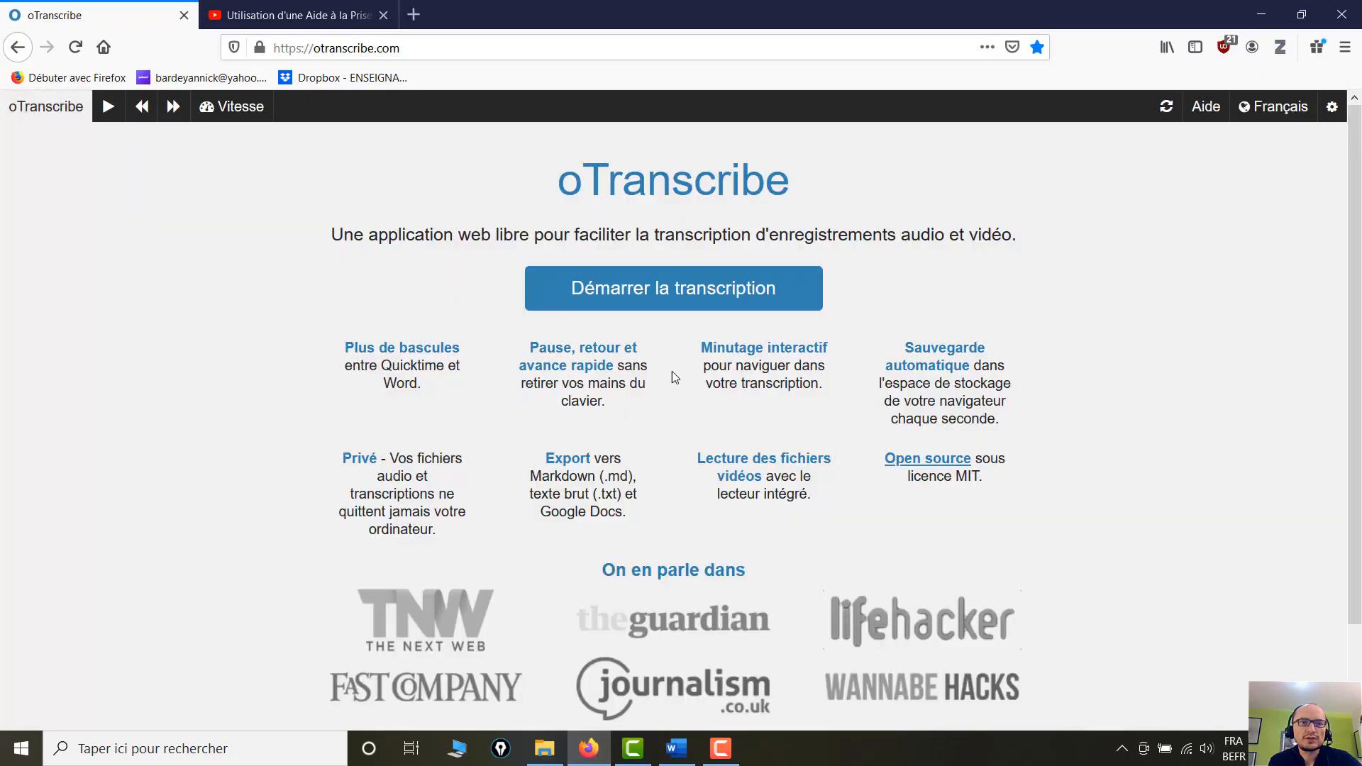